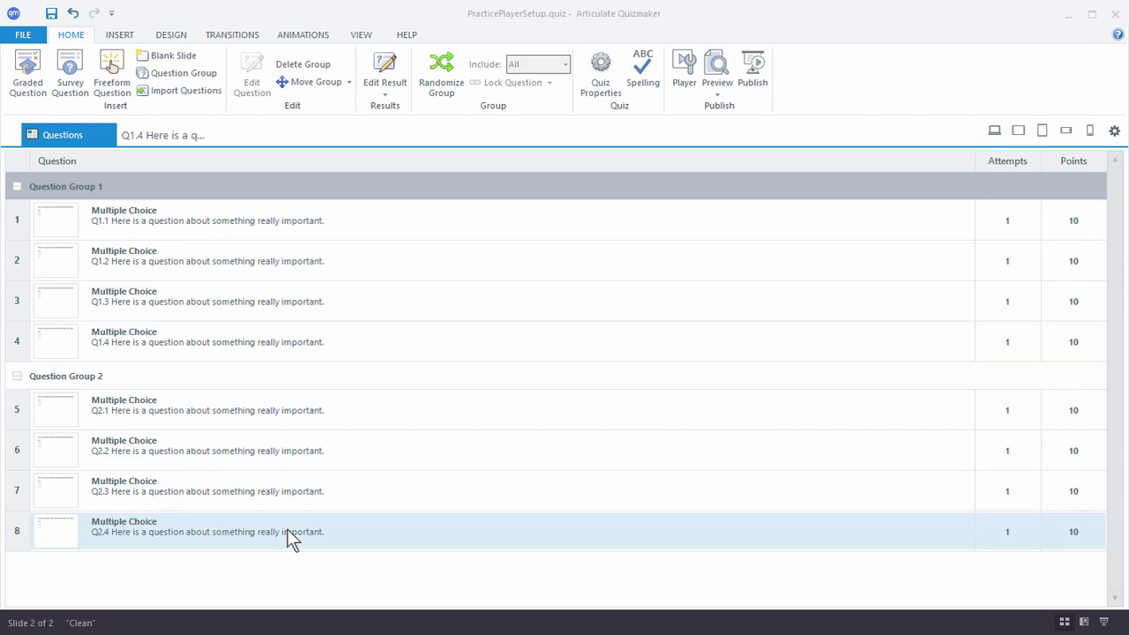
Step: Open the player properties and toggle the quiz title off and back on in the player features
click(686, 88)
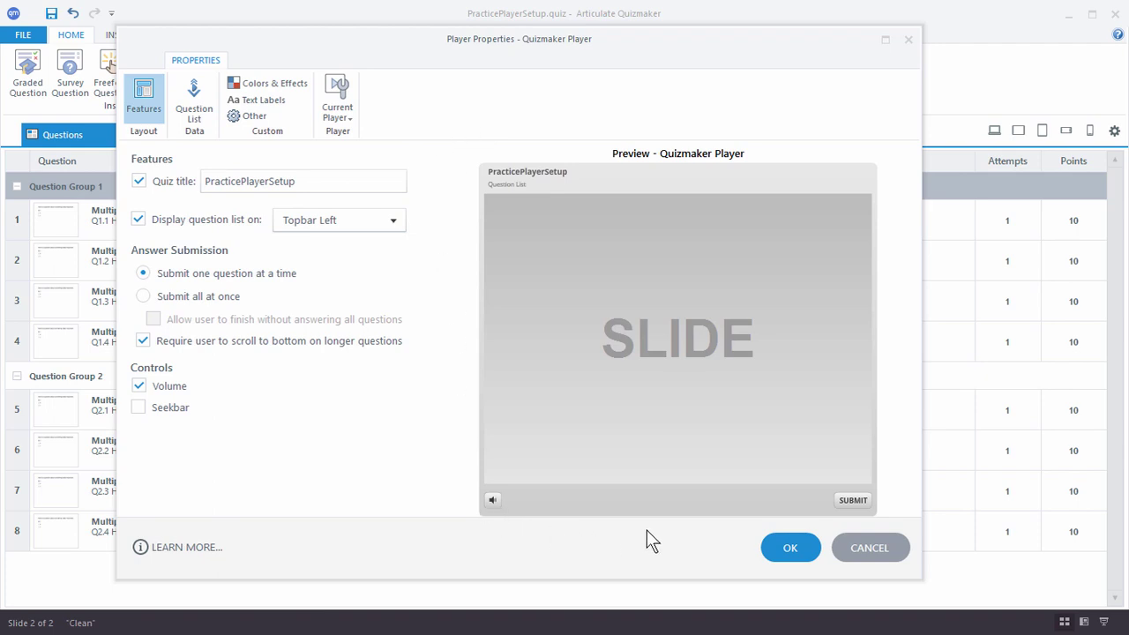
click(148, 113)
double_click(246, 180)
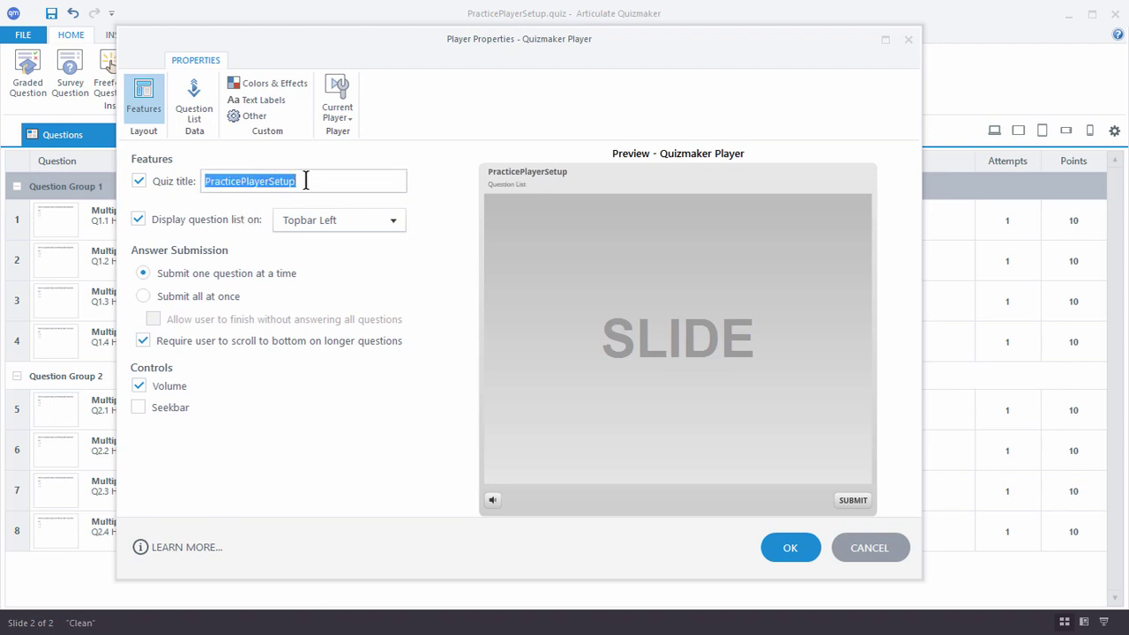
click(139, 183)
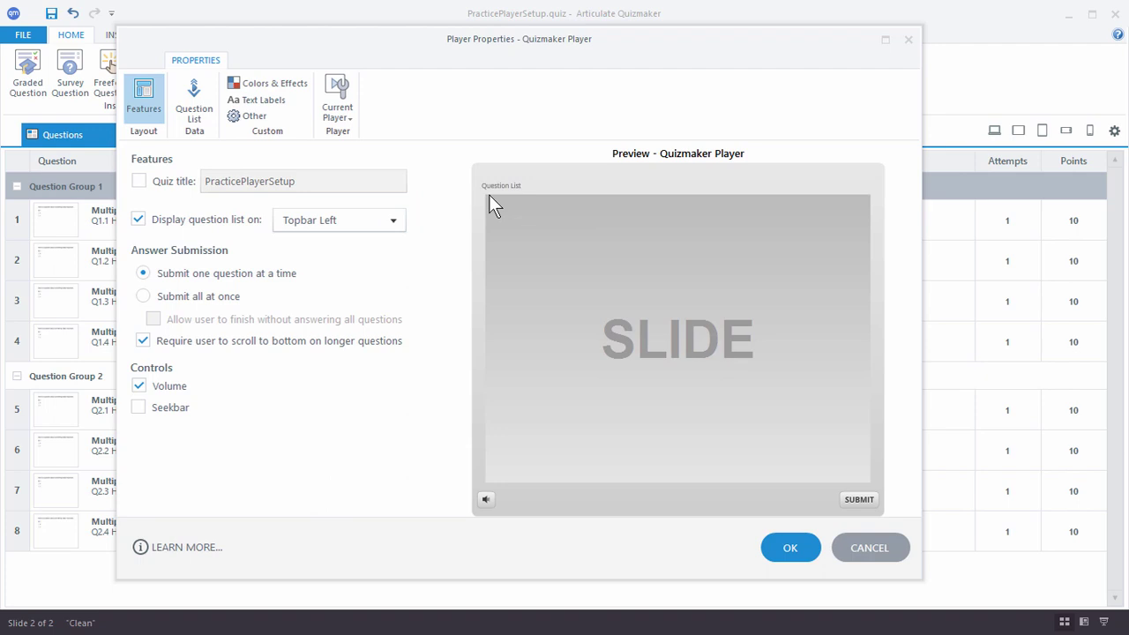
click(139, 181)
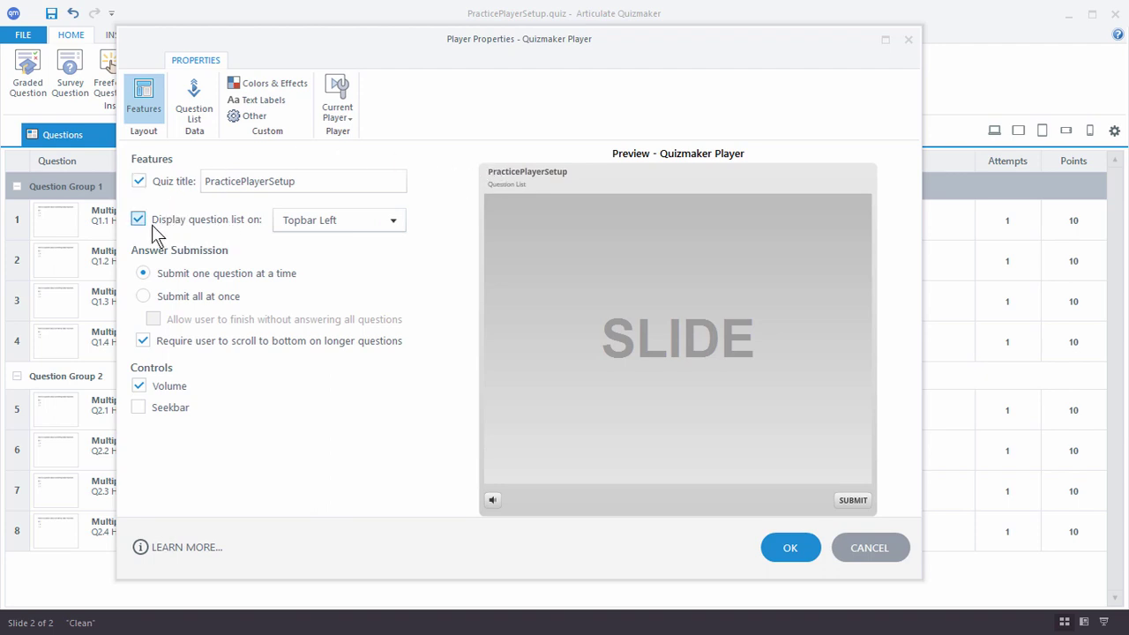
Step: Try the question list at Topbar Right, return it to Topbar Left, and preview the list in both positions
click(520, 187)
click(399, 224)
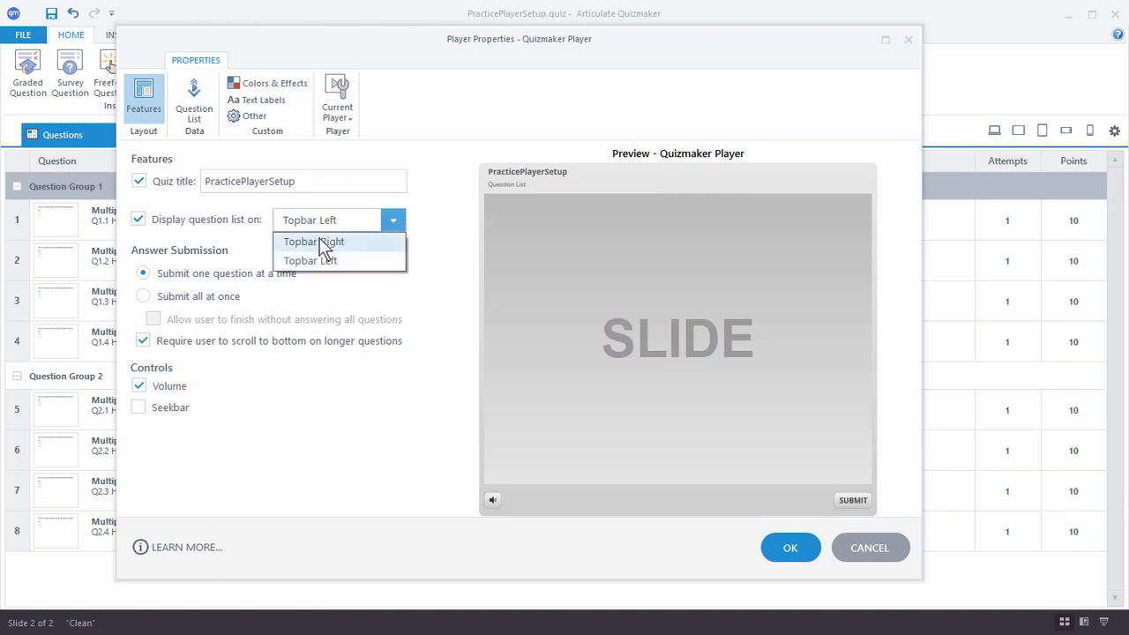
click(323, 243)
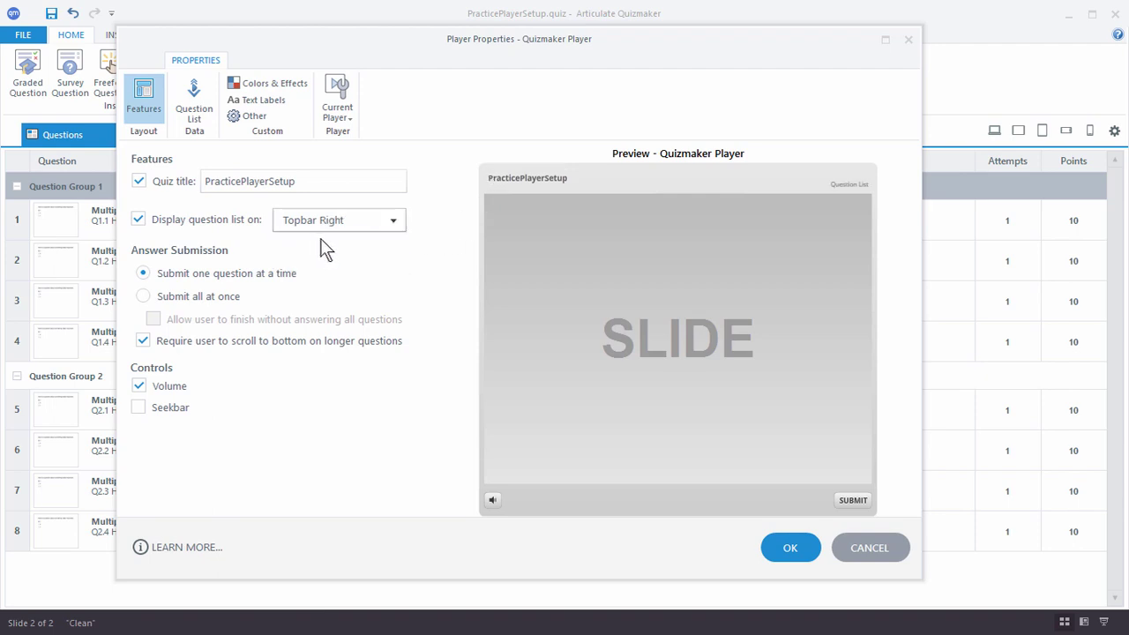
click(854, 187)
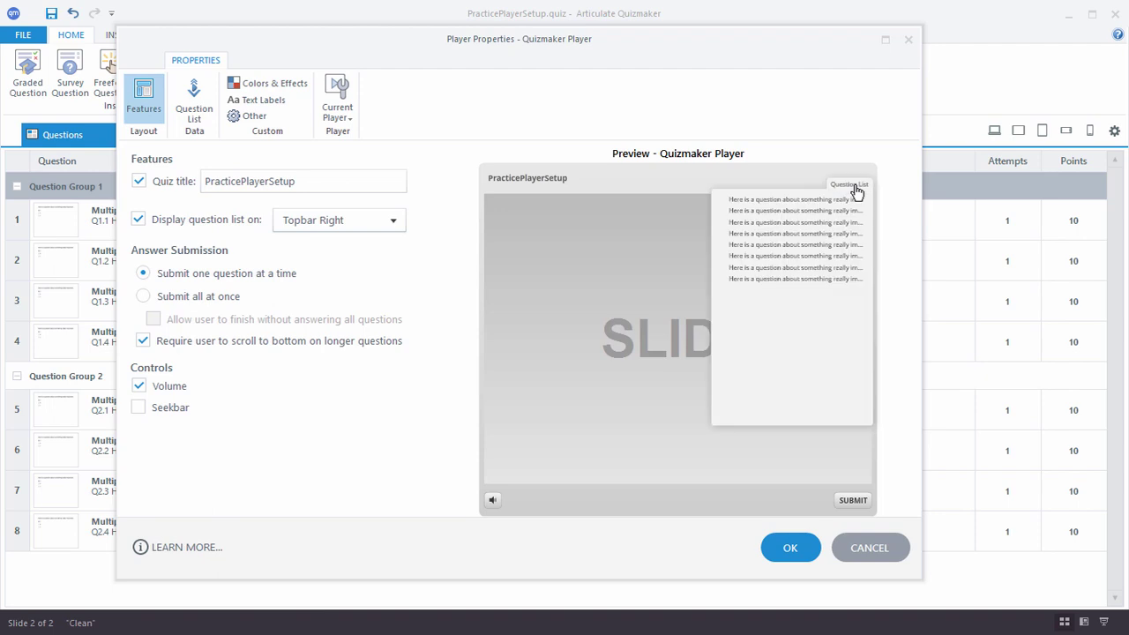
click(394, 221)
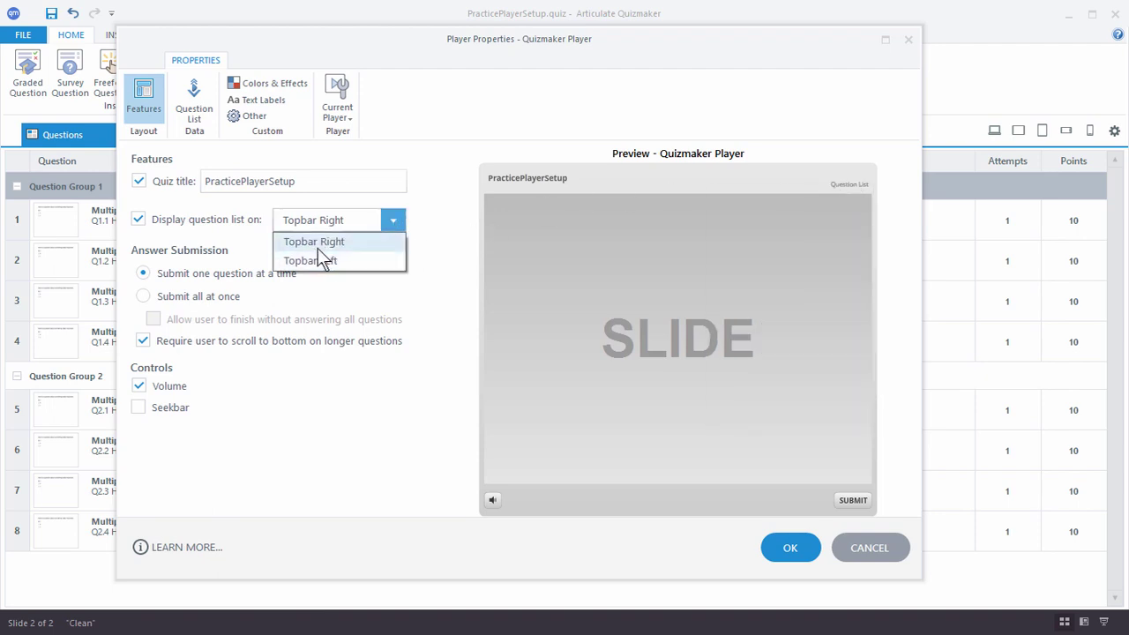
click(314, 255)
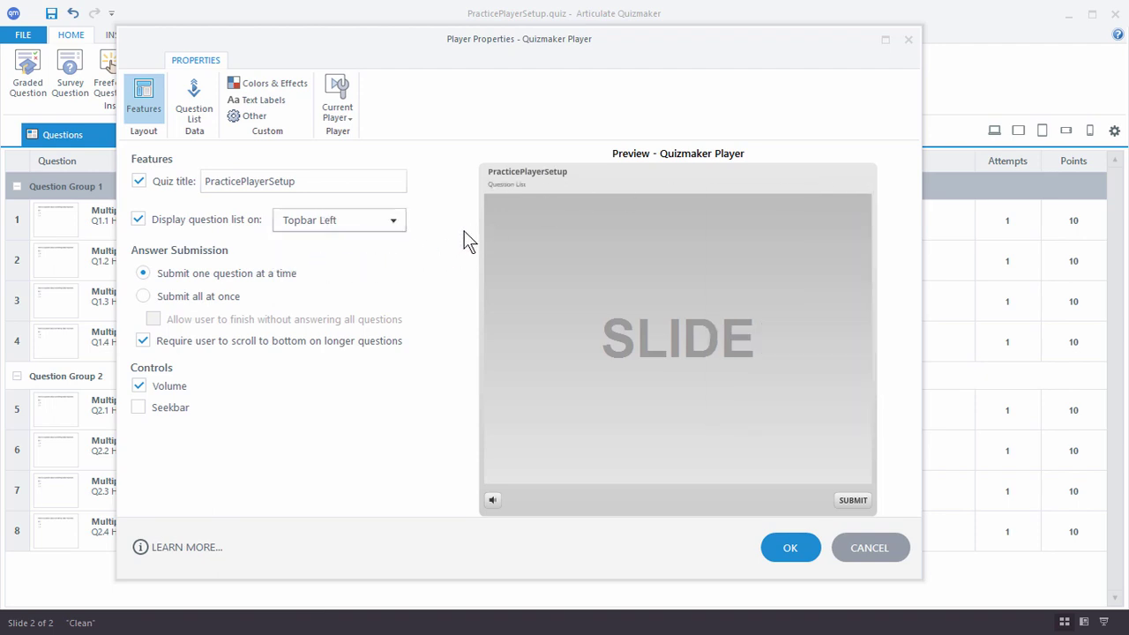
click(517, 189)
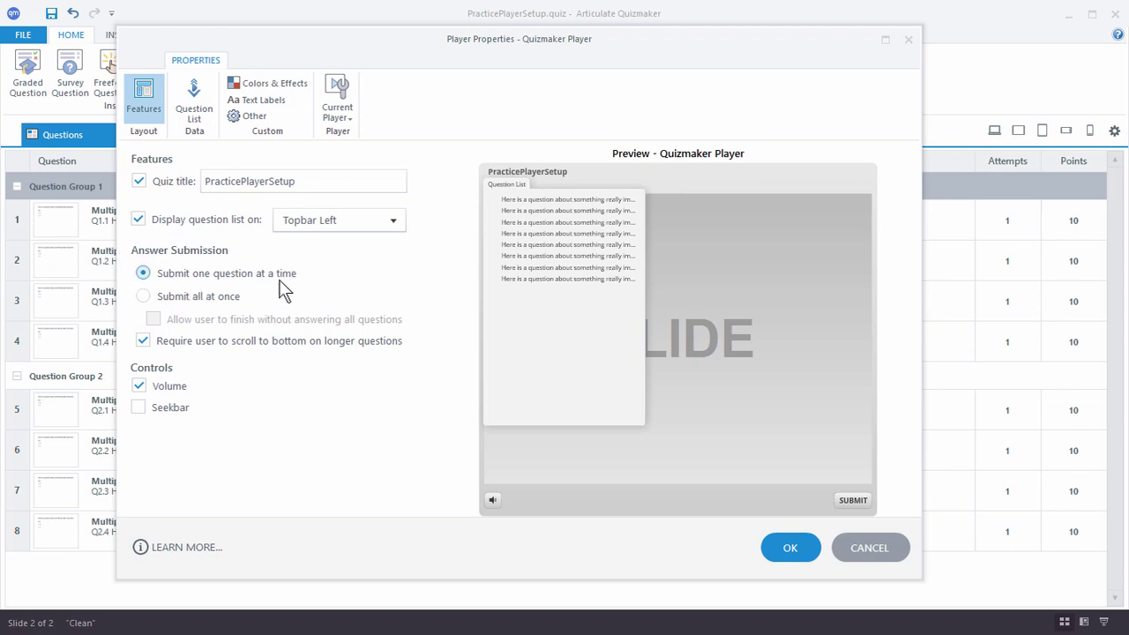
click(695, 325)
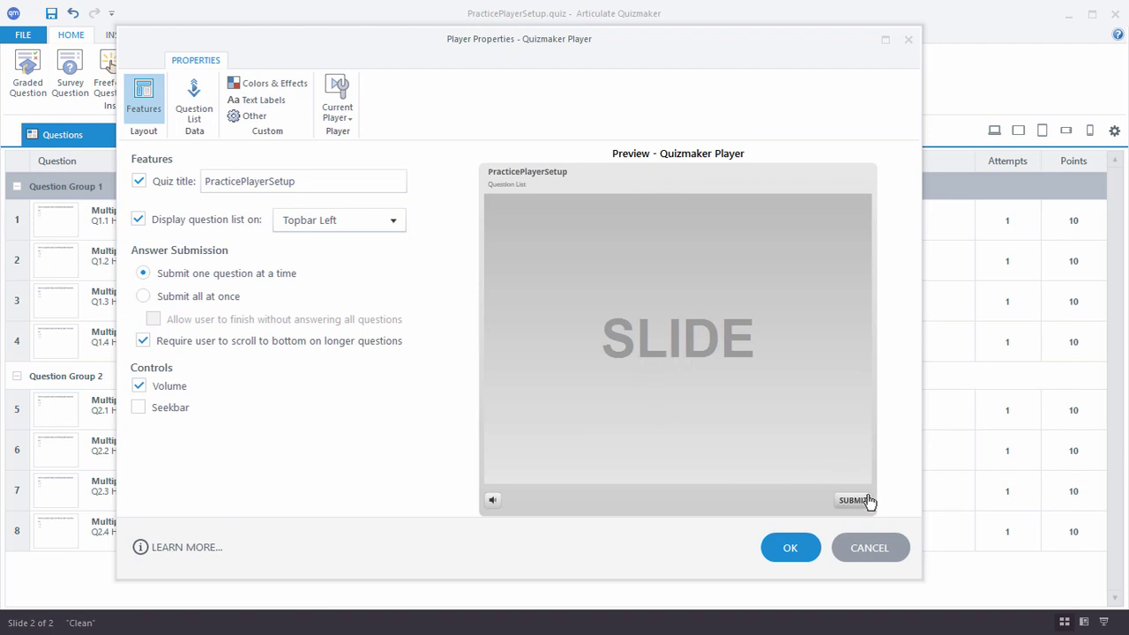
Step: Try the Submit all at once option with the question list preview, and return to Submit one question at a time
click(143, 297)
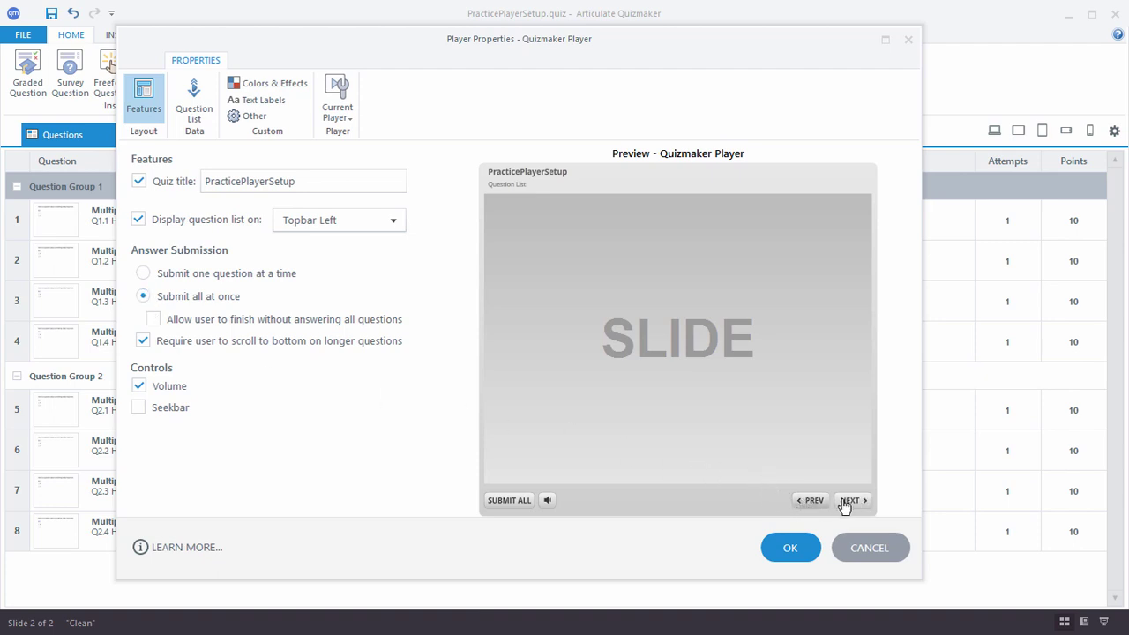
click(506, 184)
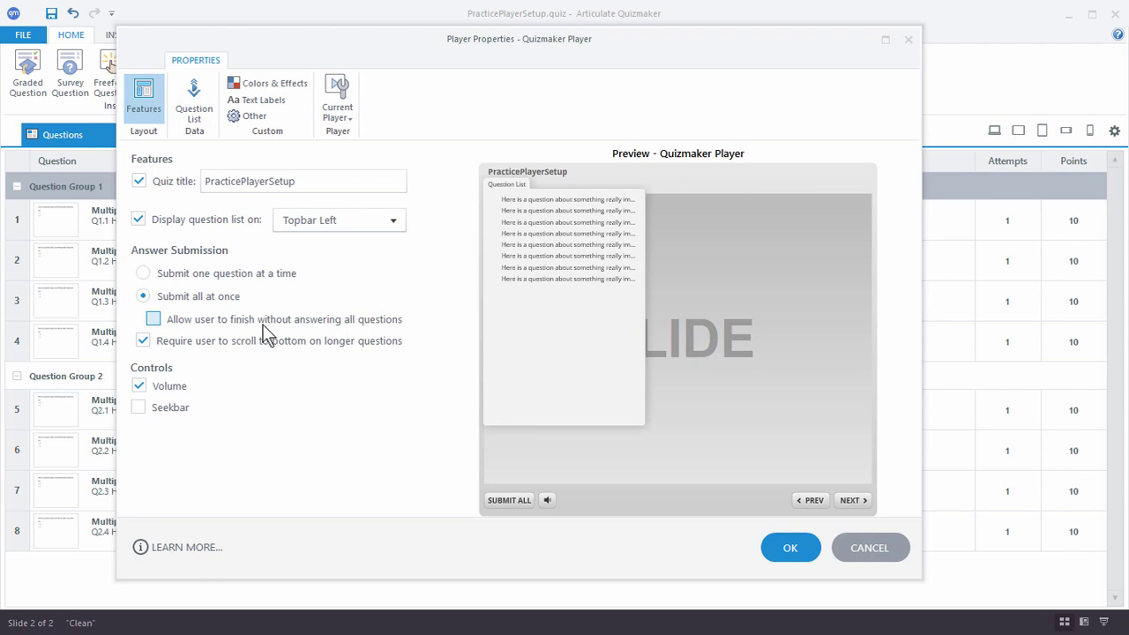
click(145, 274)
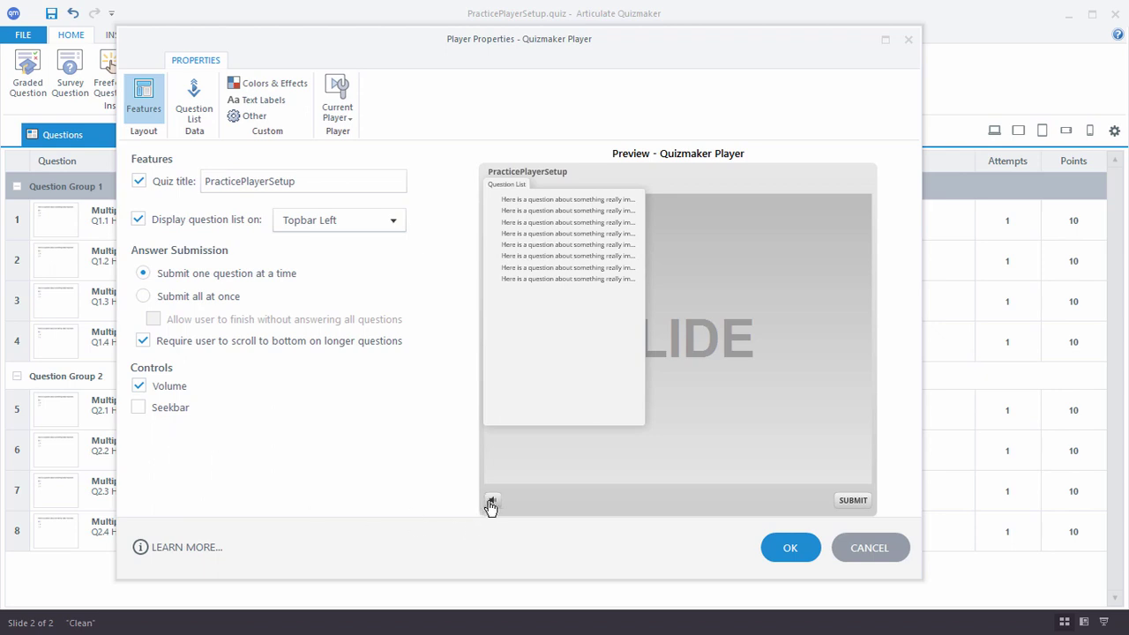
Step: Disable the Volume control, and try out the Seekbar in the preview before disabling it again
mouse_move(492, 504)
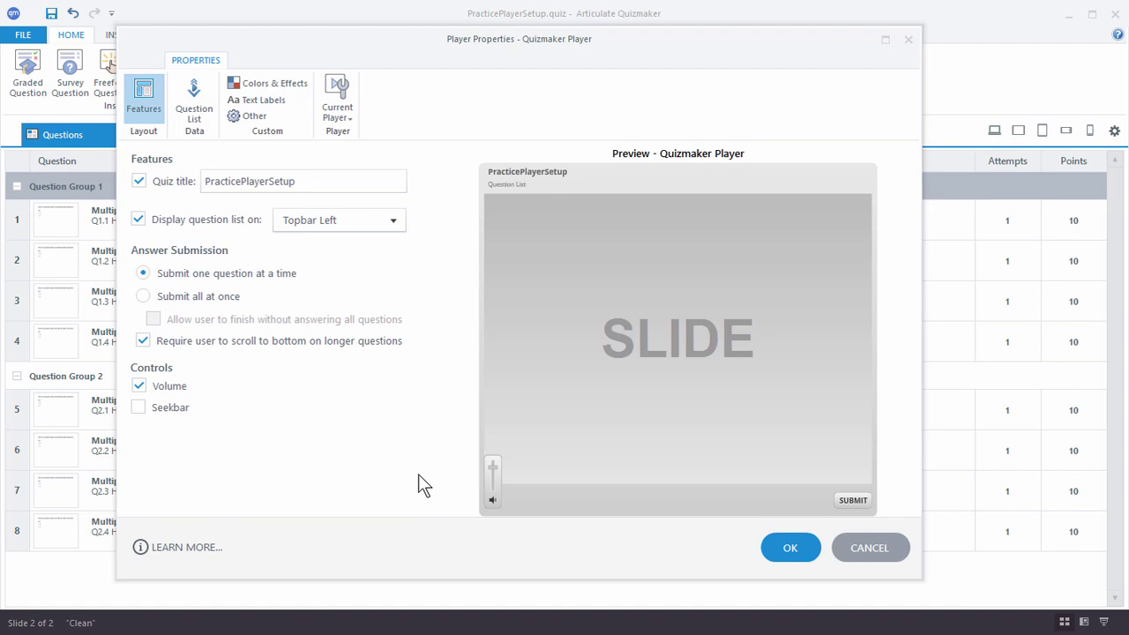
click(139, 386)
click(138, 407)
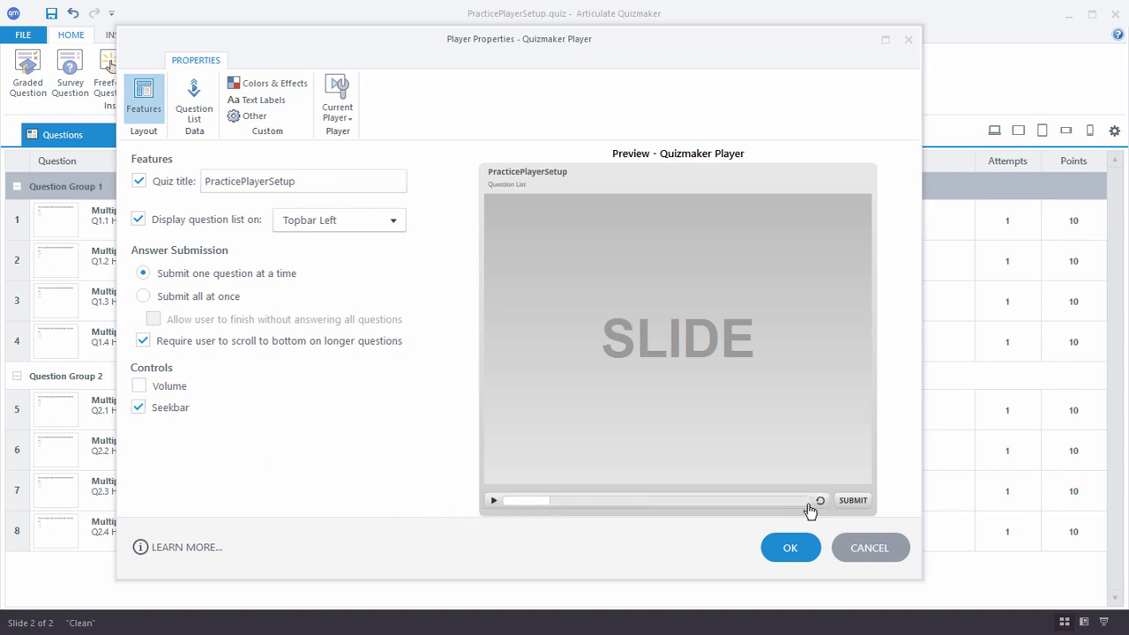
click(491, 501)
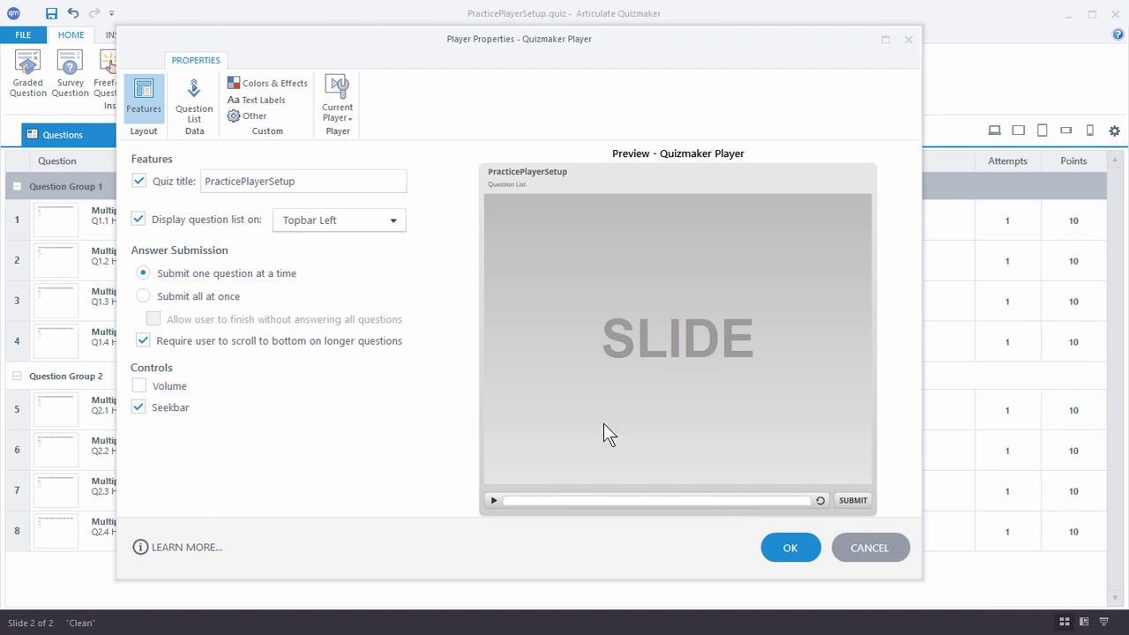
click(139, 407)
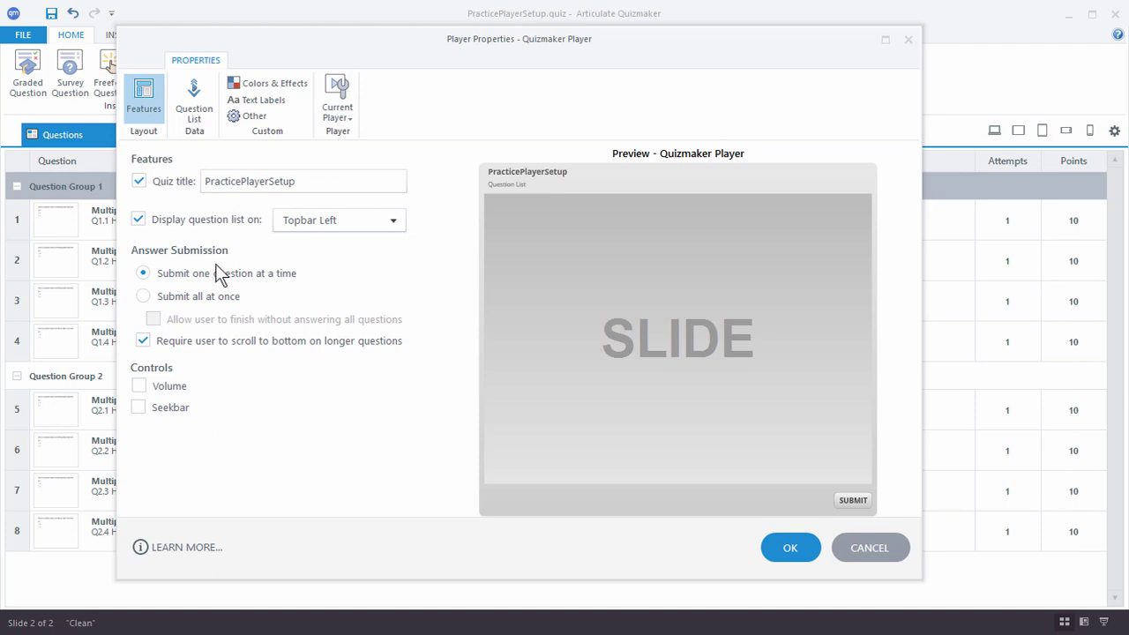
Step: Open the question list data and examine how the titles of Q1.1 and Q1.3 can be edited, keeping their text
click(193, 113)
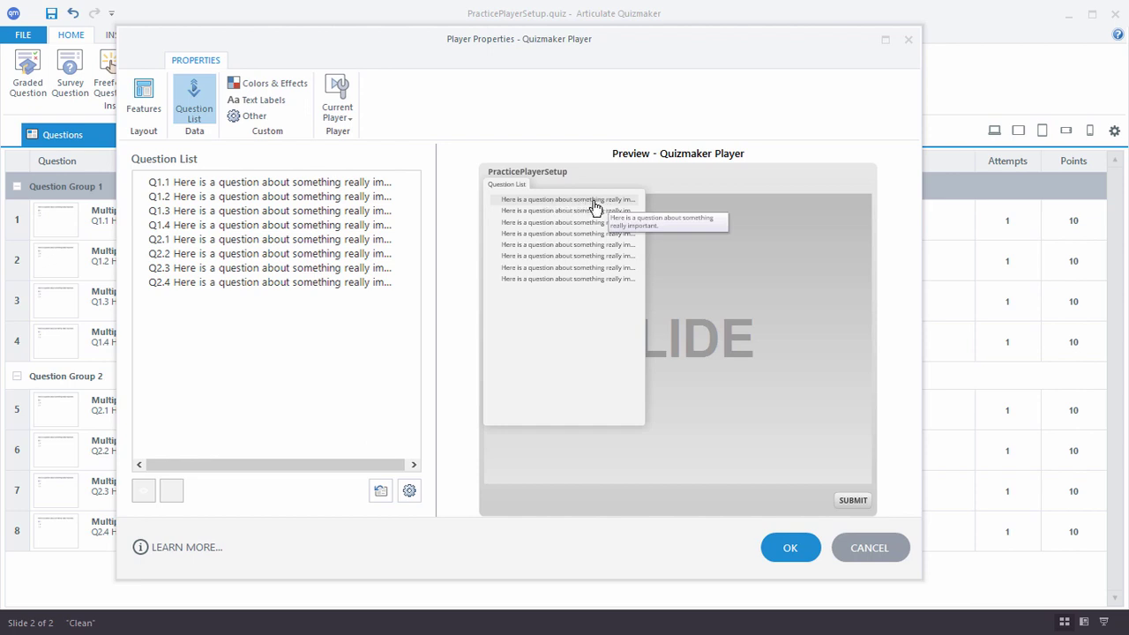
click(207, 183)
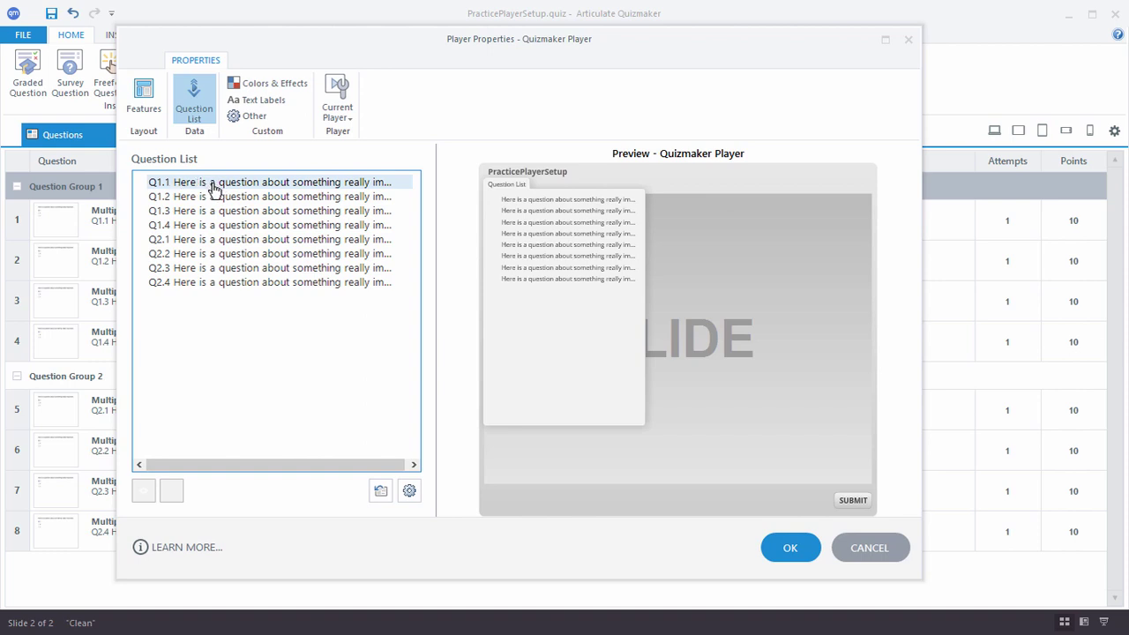
click(215, 185)
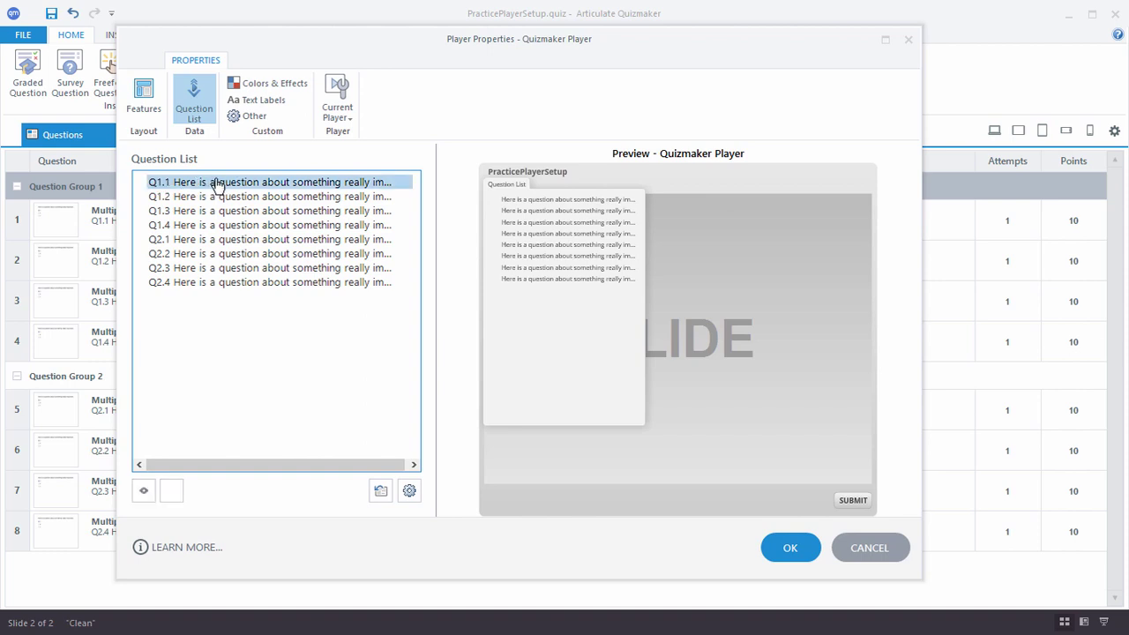
click(217, 185)
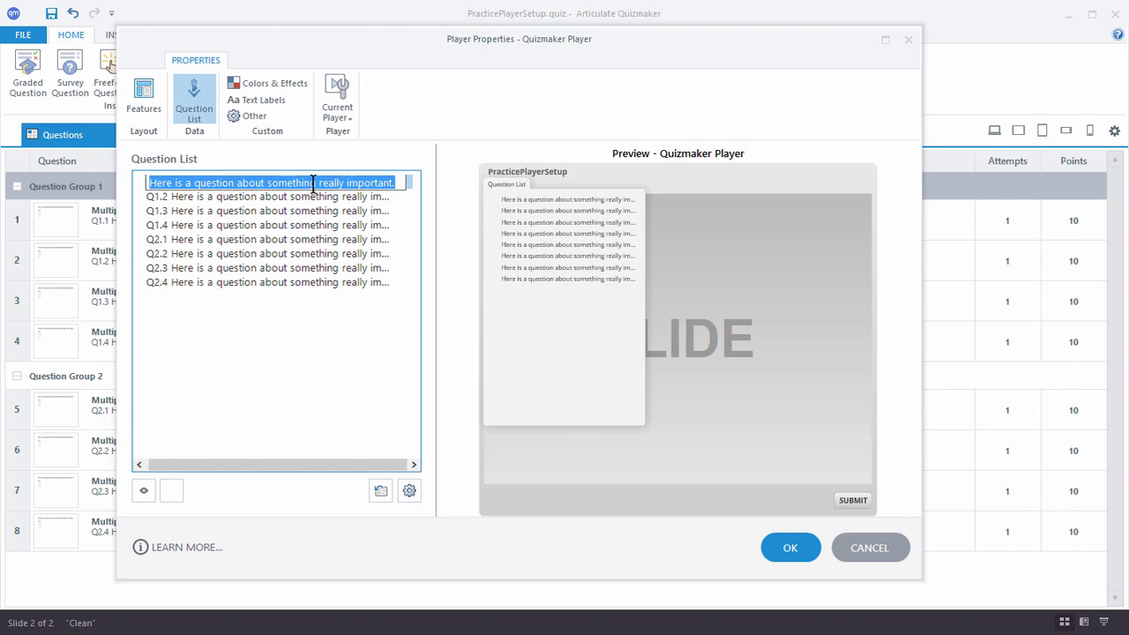
click(297, 372)
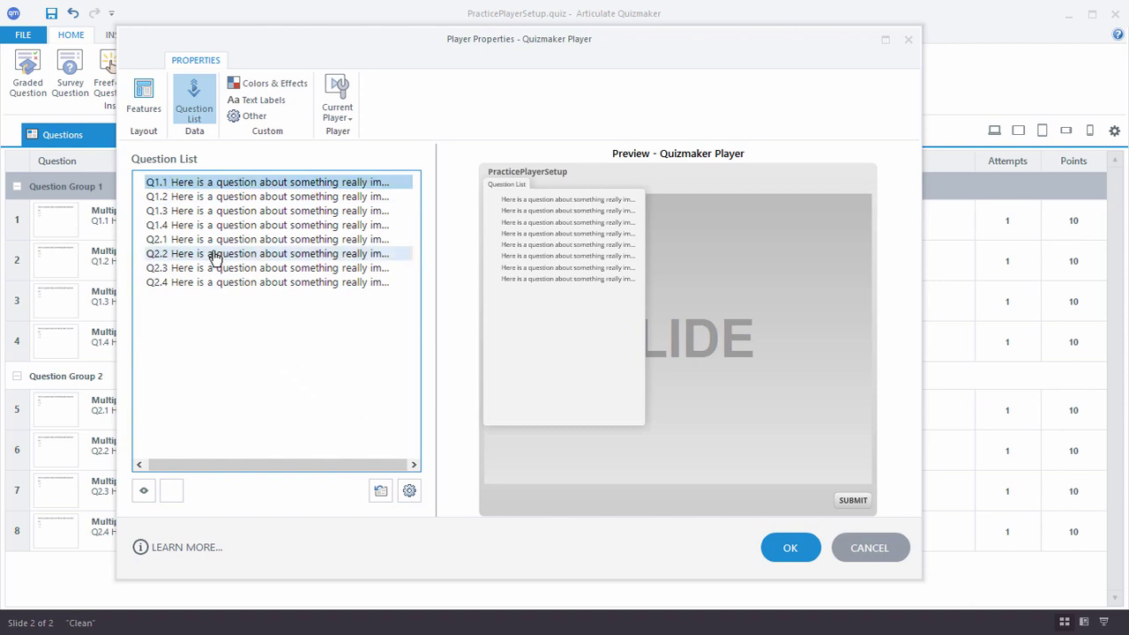
click(211, 216)
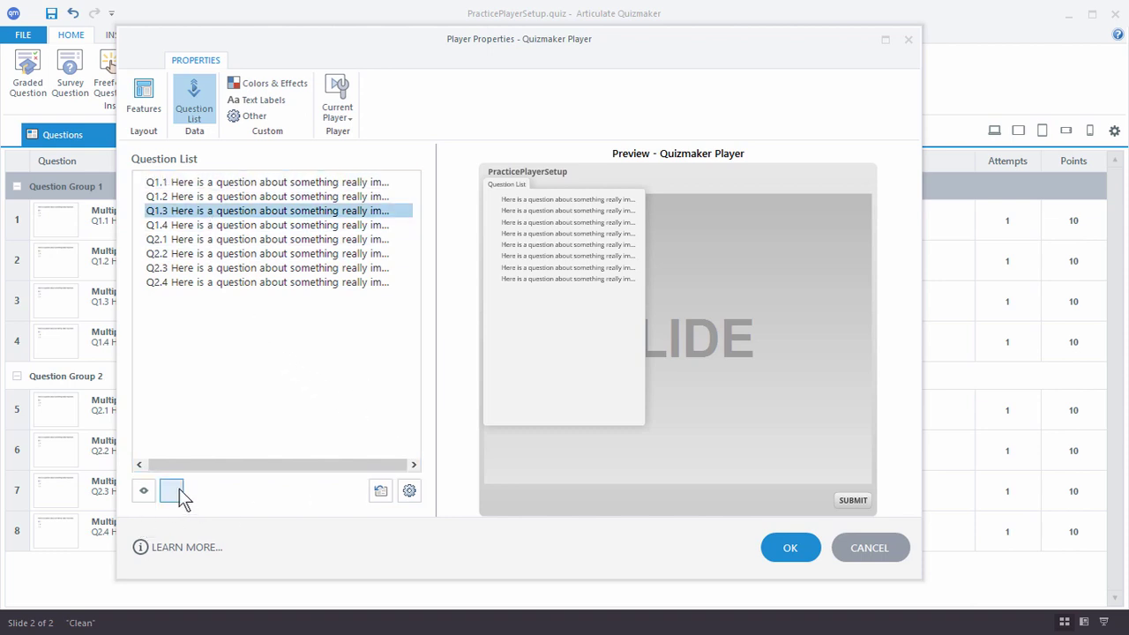
click(177, 489)
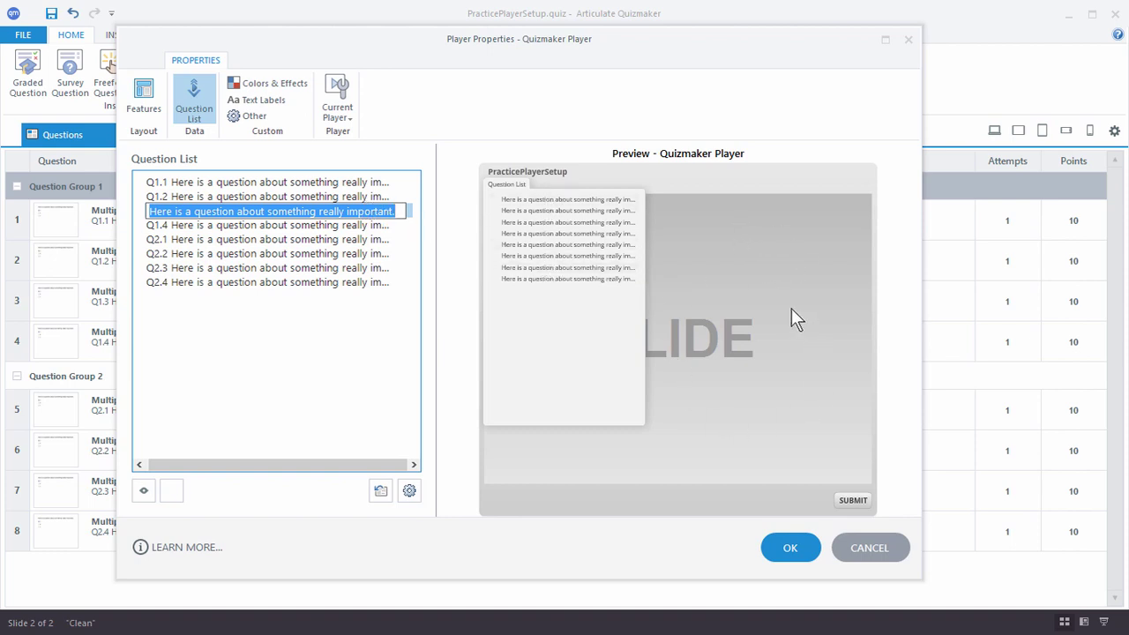
click(339, 315)
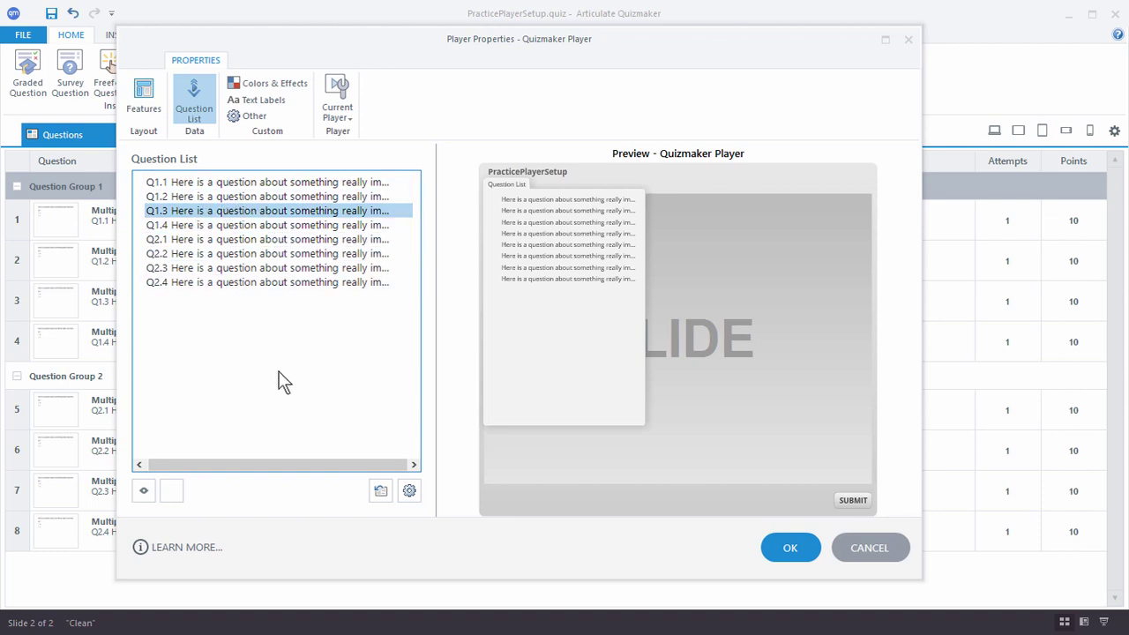
Step: Try hiding Q1.2 and Q1.3 from the question list, and reset the list to its original entries
click(188, 198)
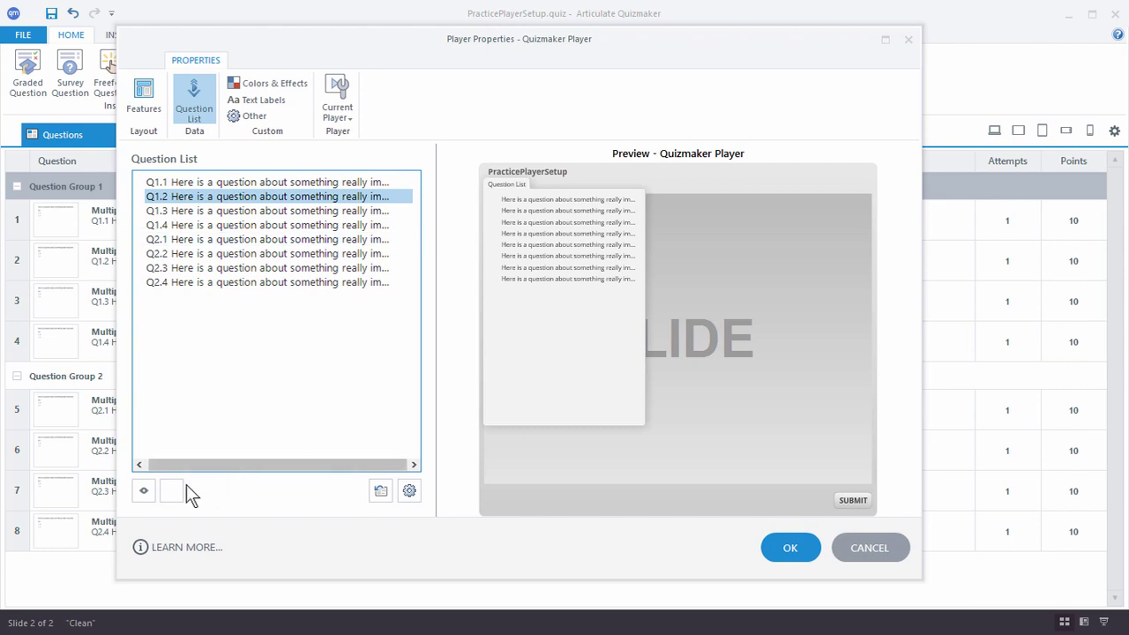
click(143, 497)
click(196, 213)
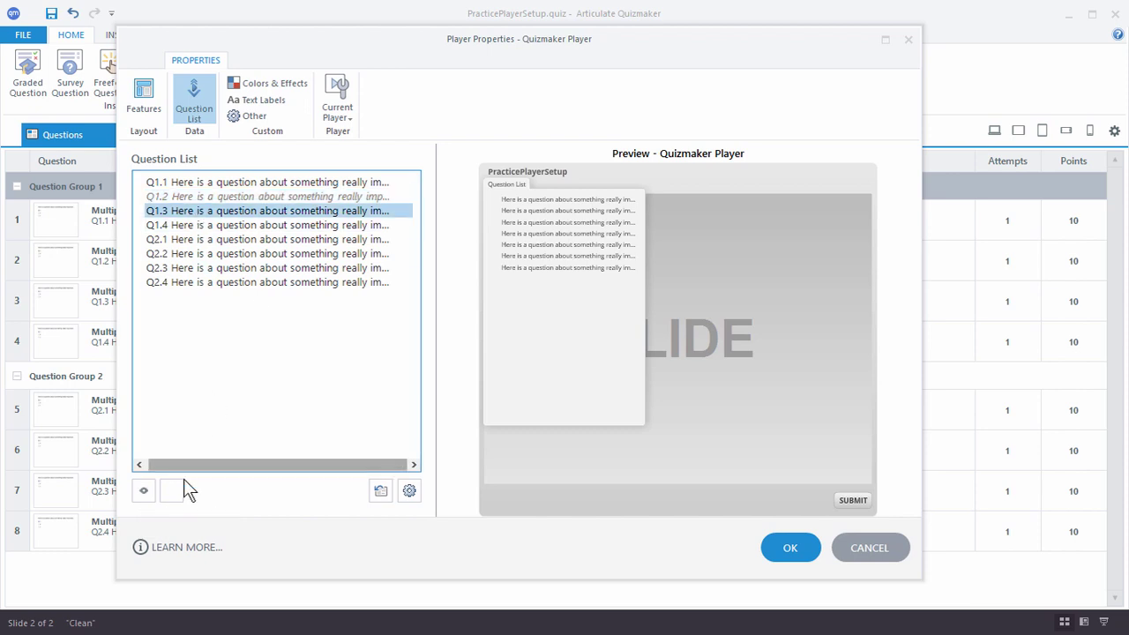
click(144, 491)
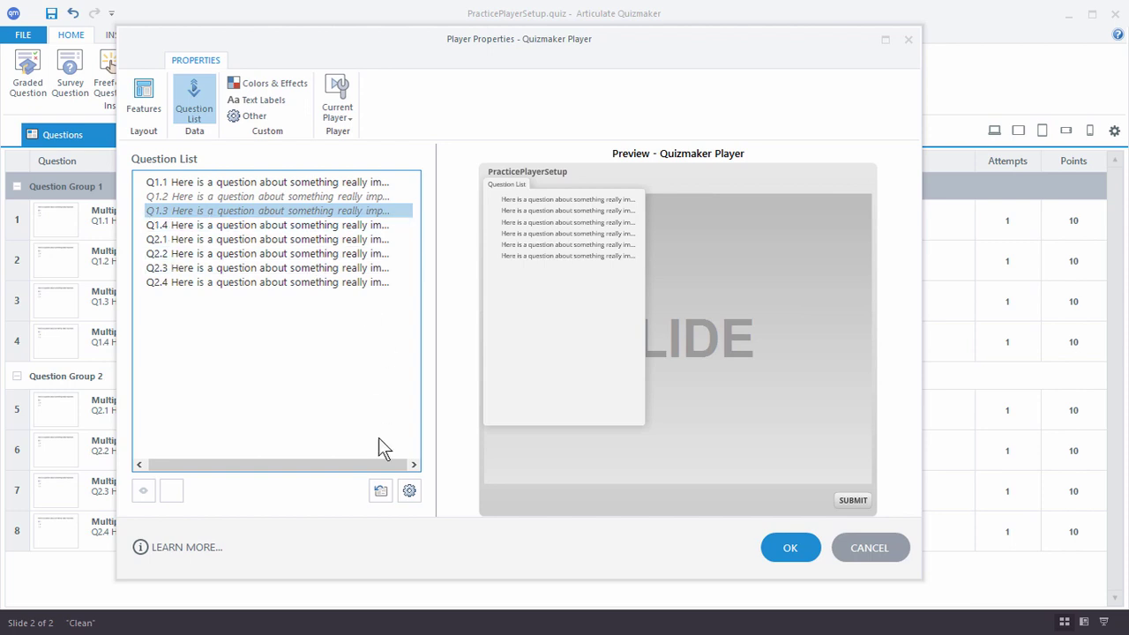
click(382, 489)
click(473, 371)
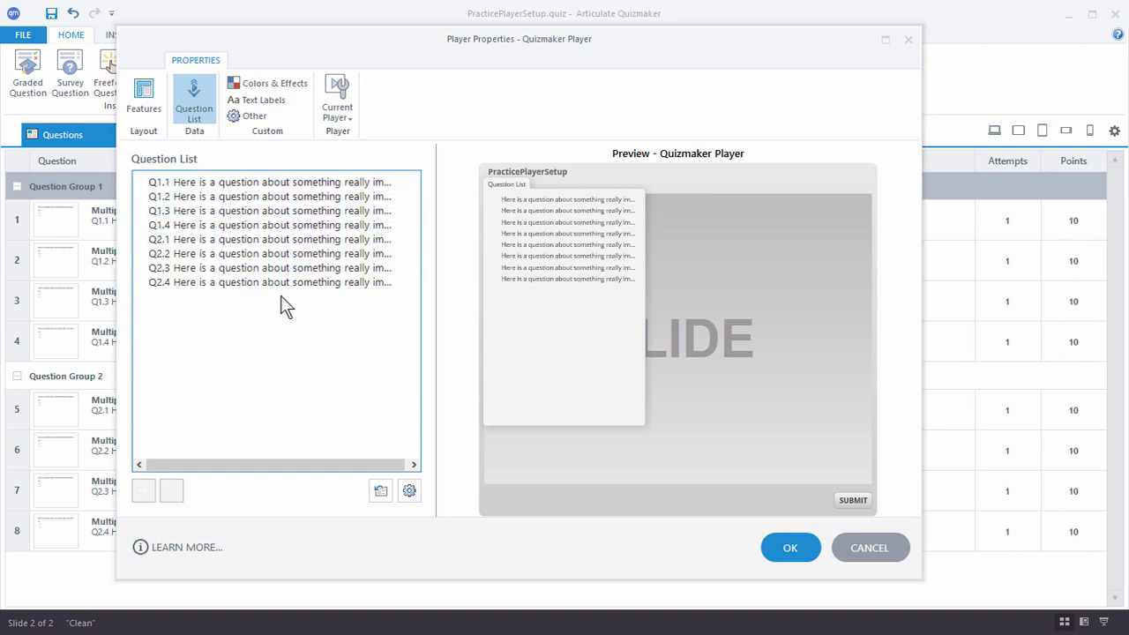
Step: Open the question list's additional options, move the dialog clear of the preview, and examine the Navigation Restriction choices
click(408, 491)
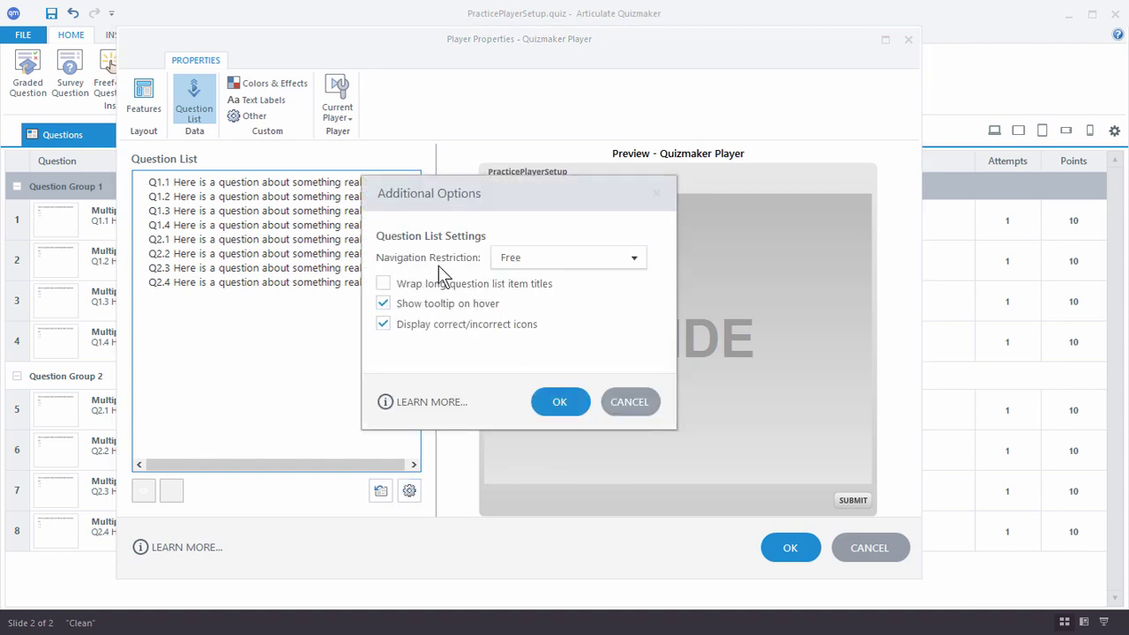
click(635, 258)
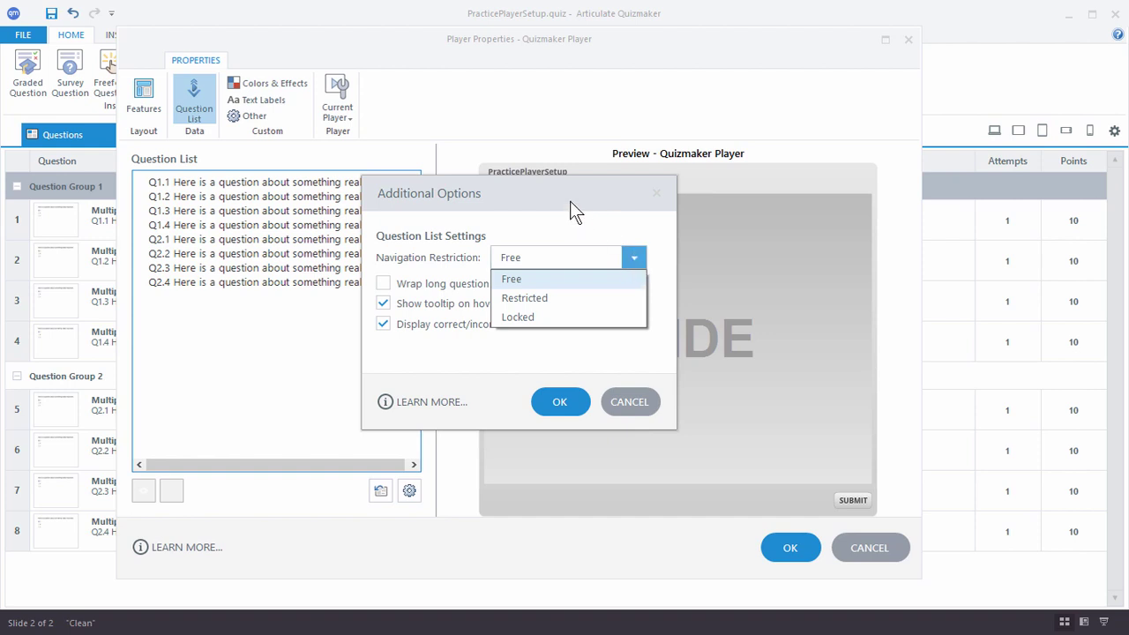
click(468, 192)
drag(448, 191, 233, 192)
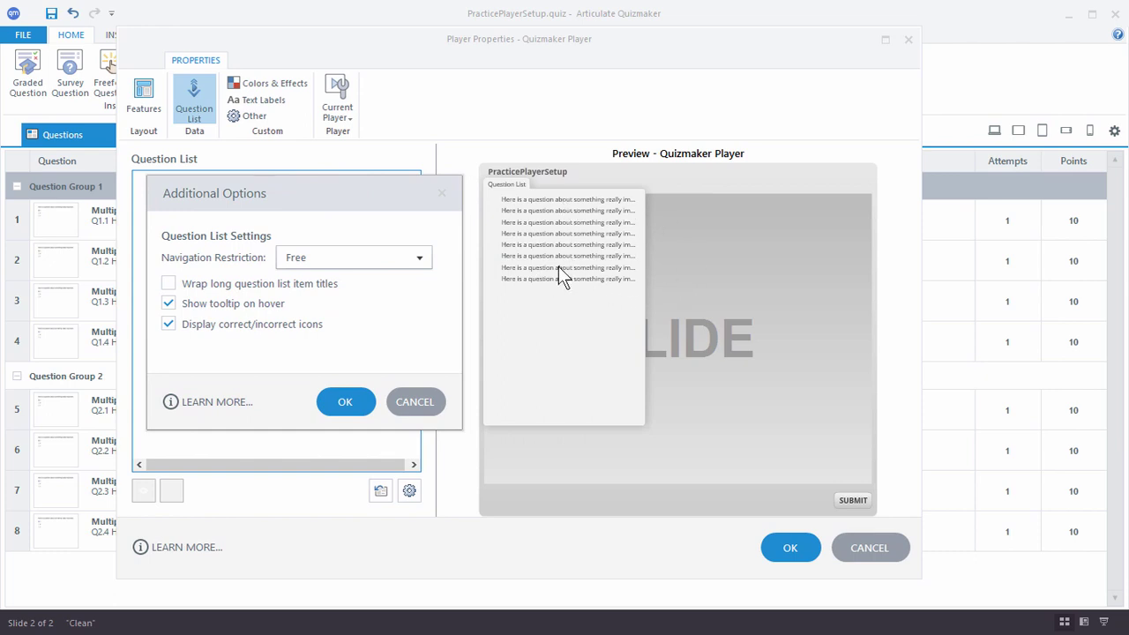
click(417, 257)
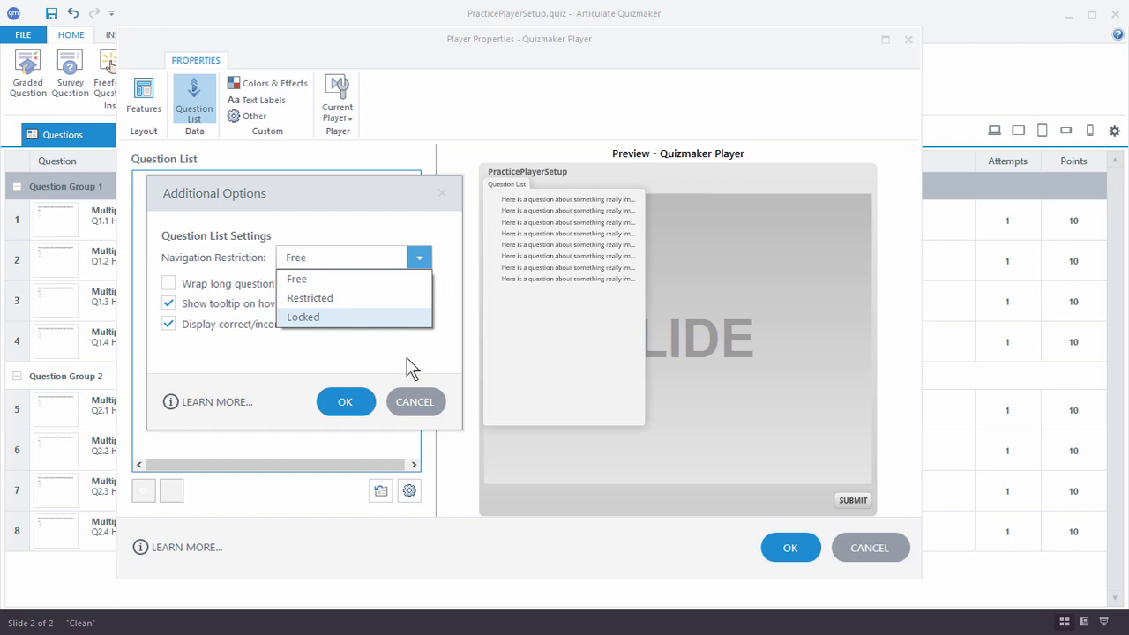
click(292, 356)
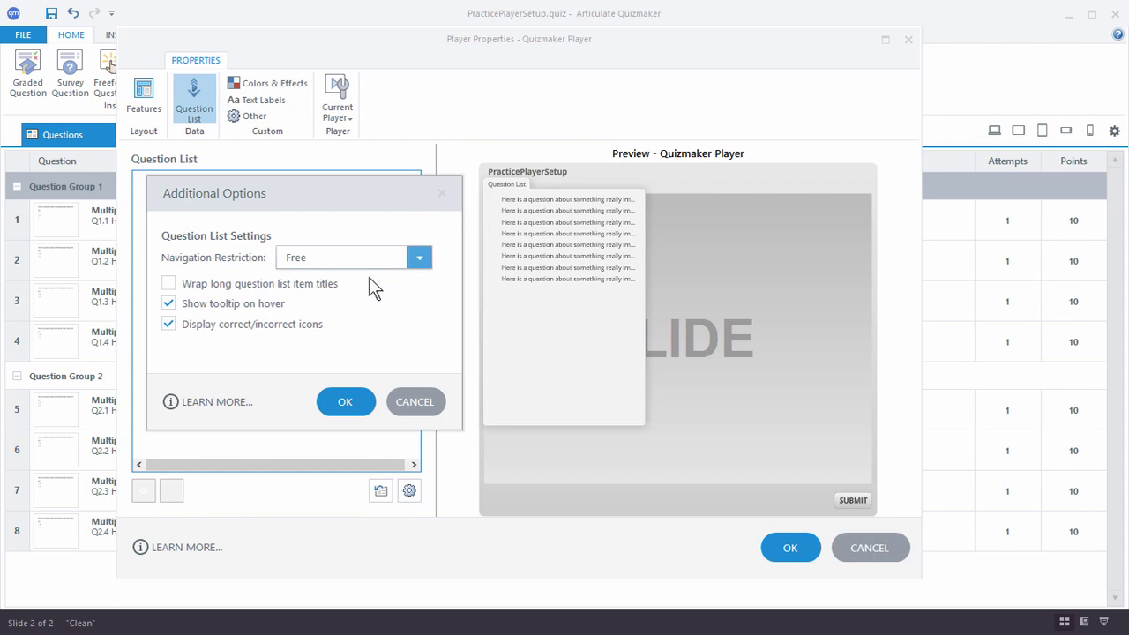
Step: Turn on wrapping of long question list item titles and apply the additional options
click(168, 284)
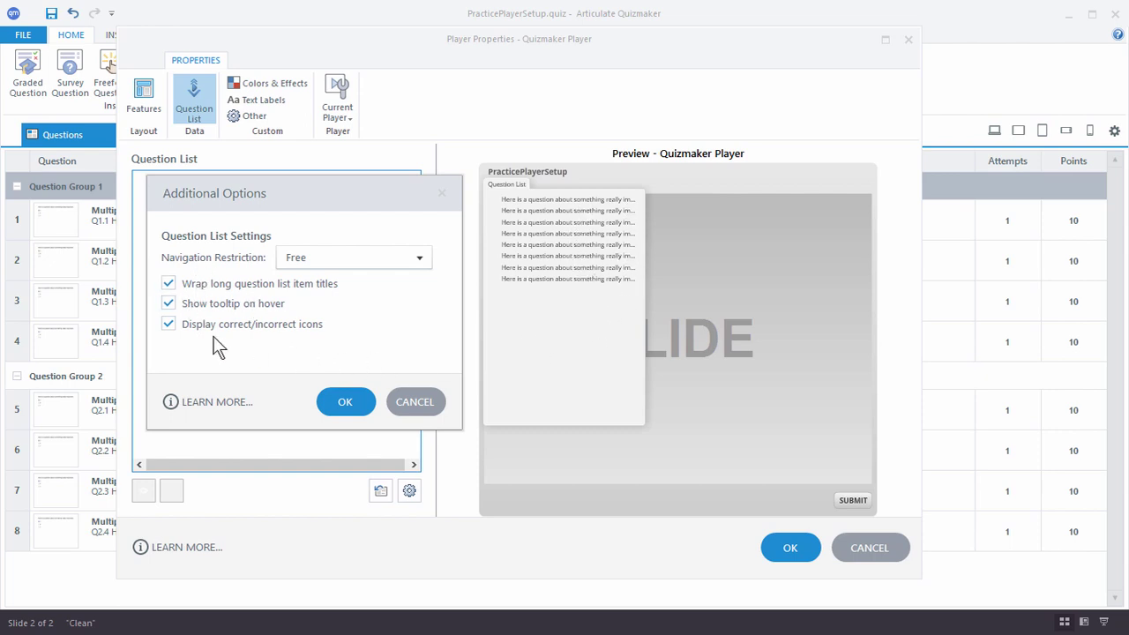
click(344, 404)
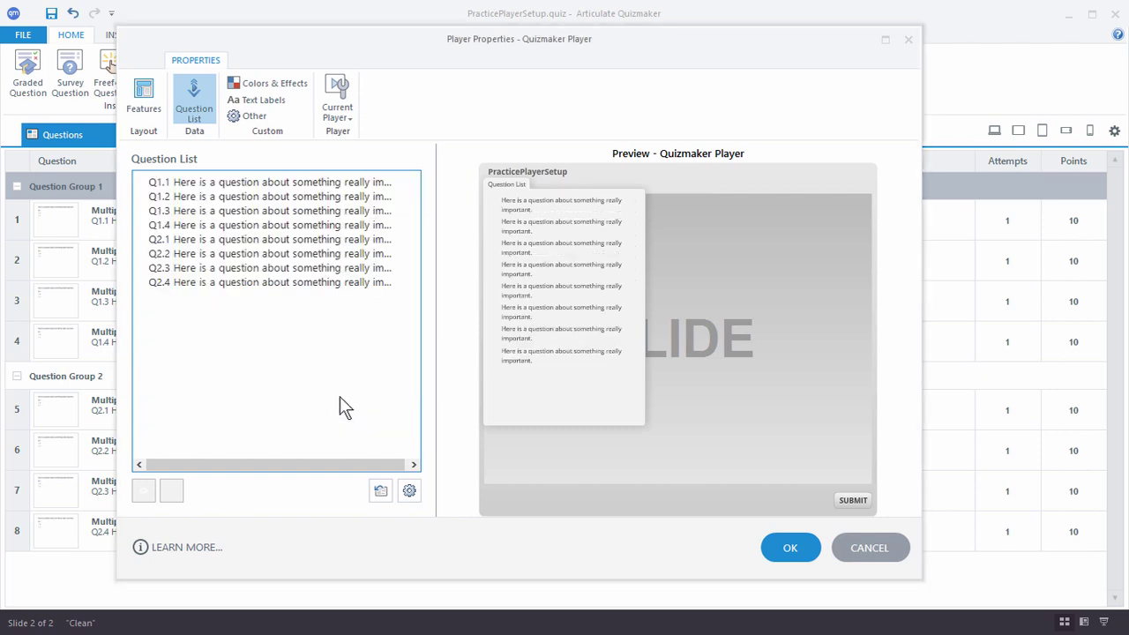
Step: Try the built-in Forest Green color scheme on the player, and restore the custom Default scheme
click(267, 86)
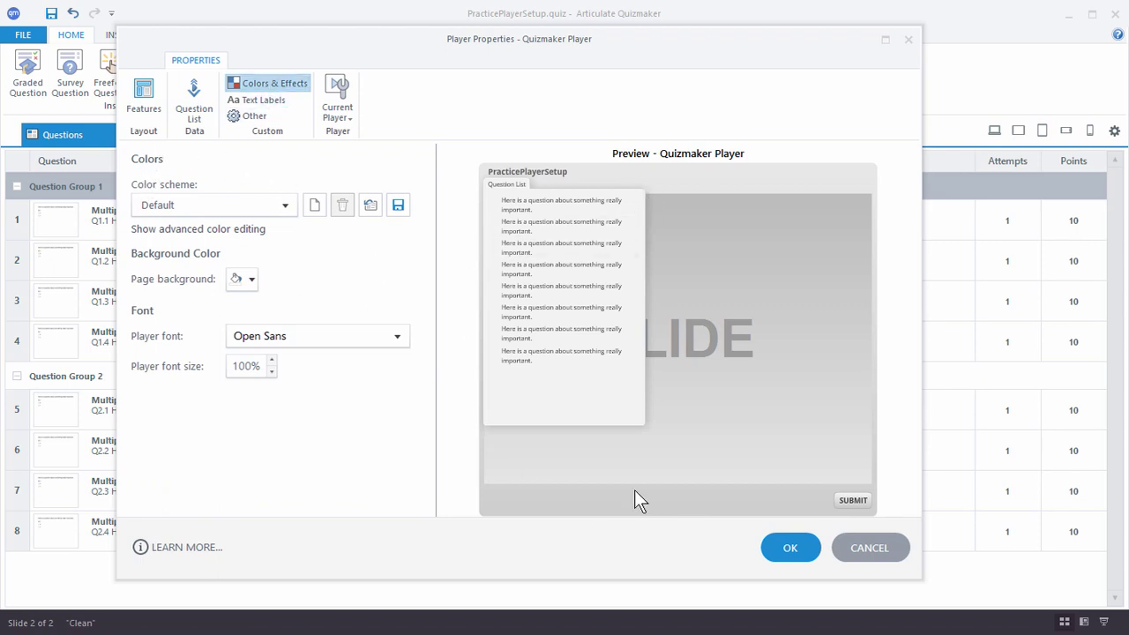
click(278, 209)
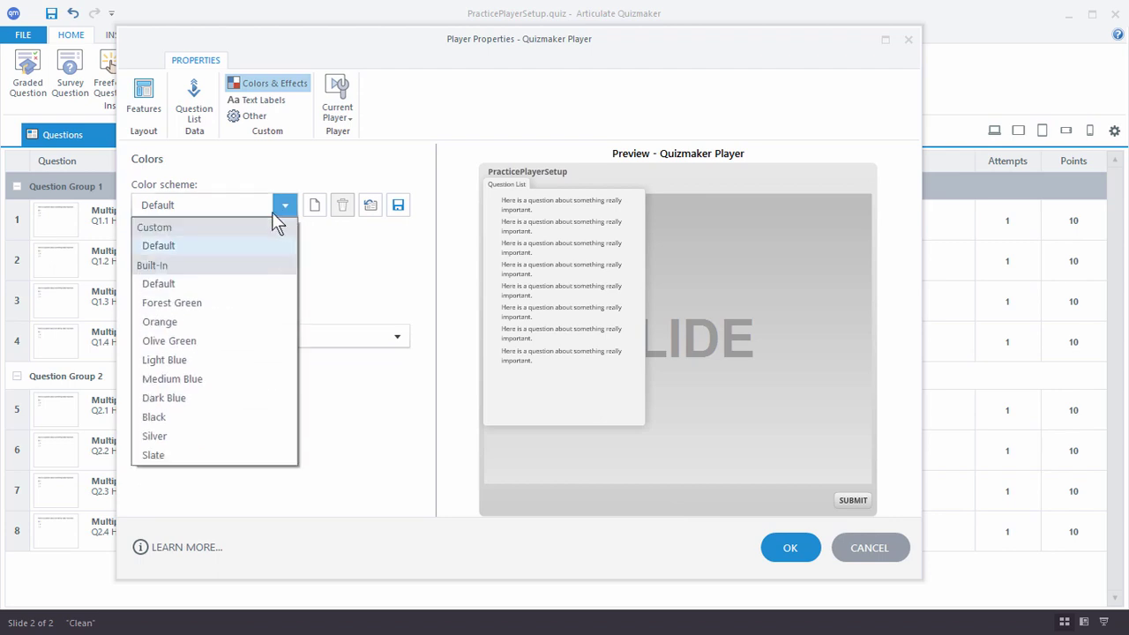
click(179, 300)
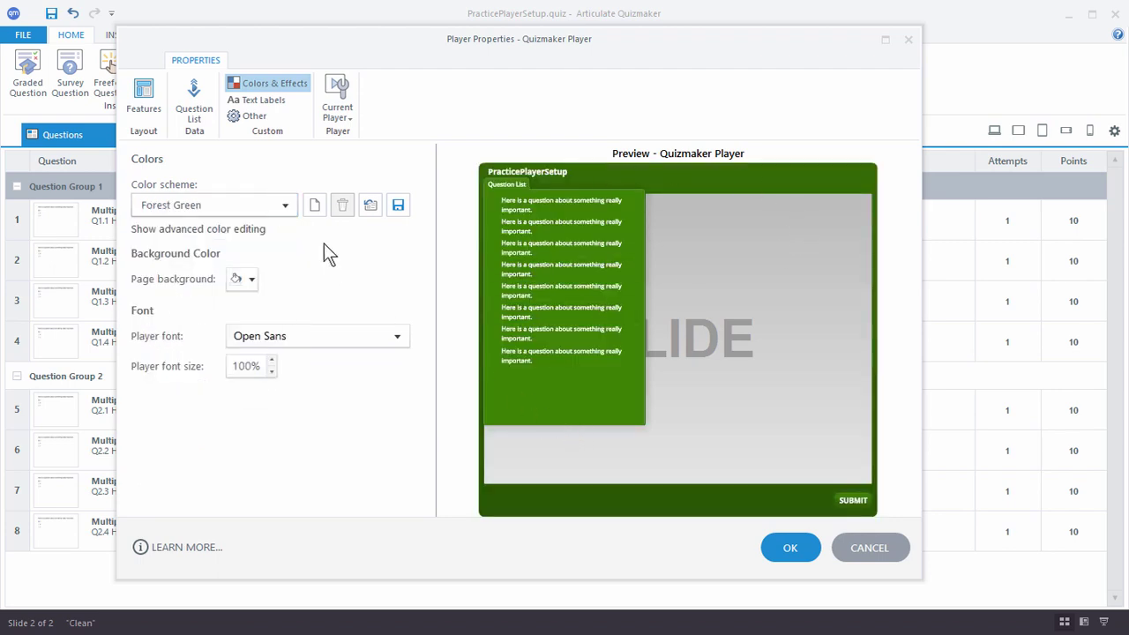
click(282, 205)
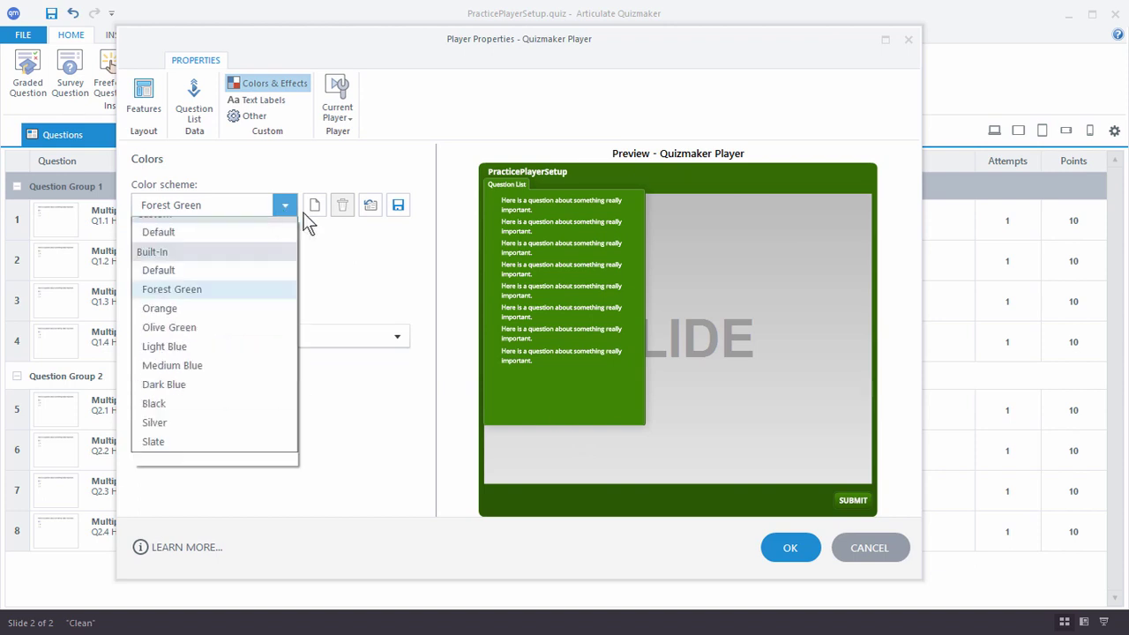
scroll(218, 250, up, 1)
click(208, 242)
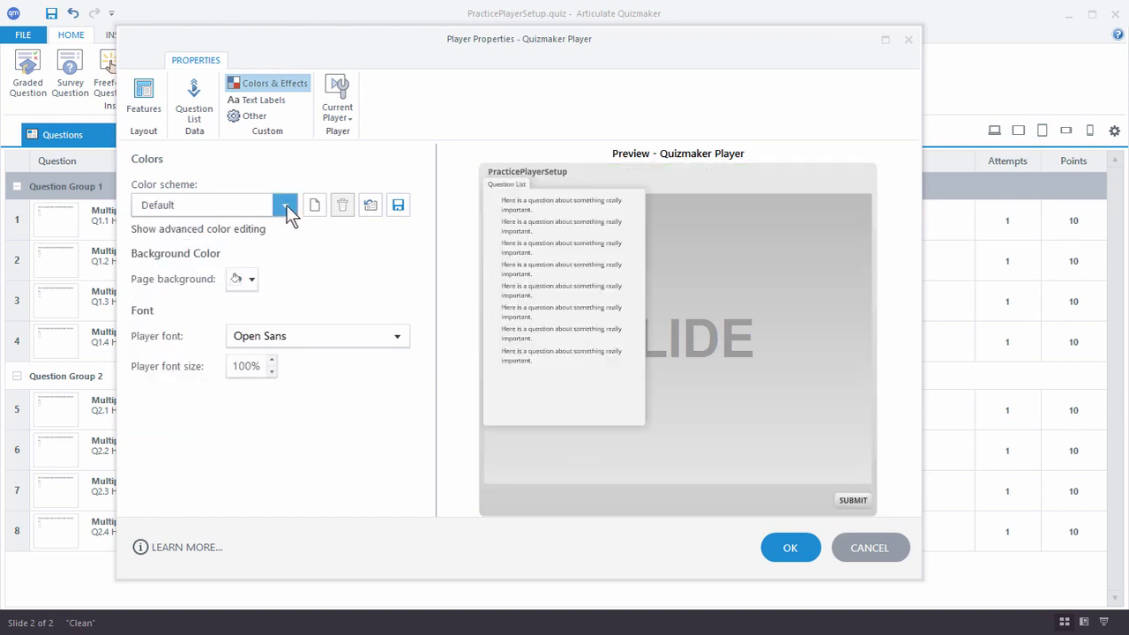
Step: Show advanced color editing and set the top color of Base >> Main Background to standard yellow
click(185, 231)
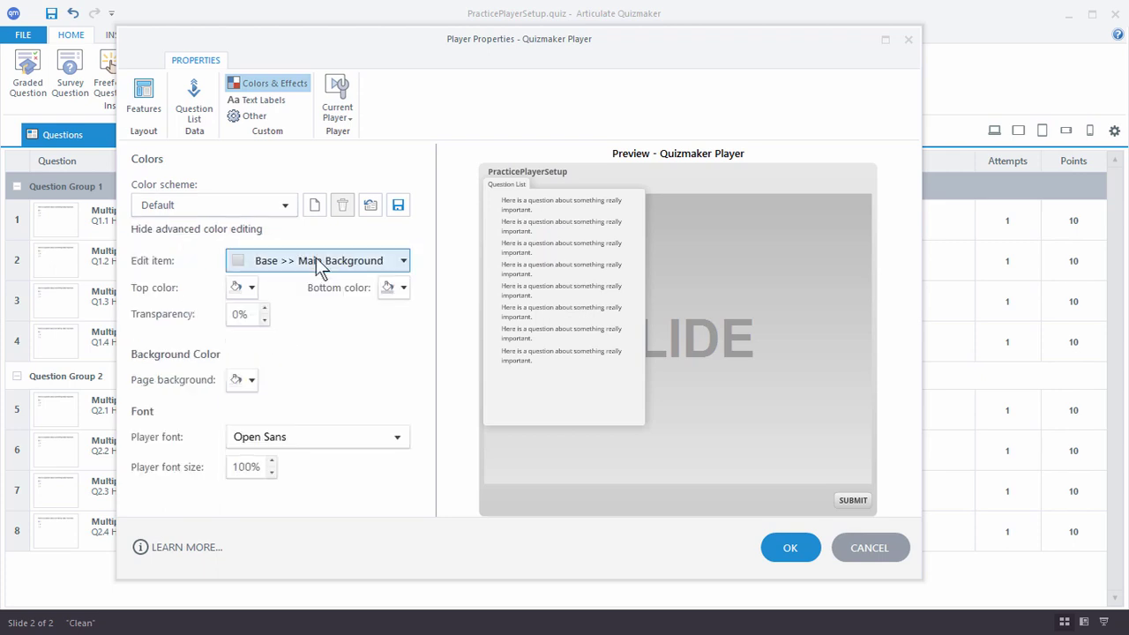
click(404, 260)
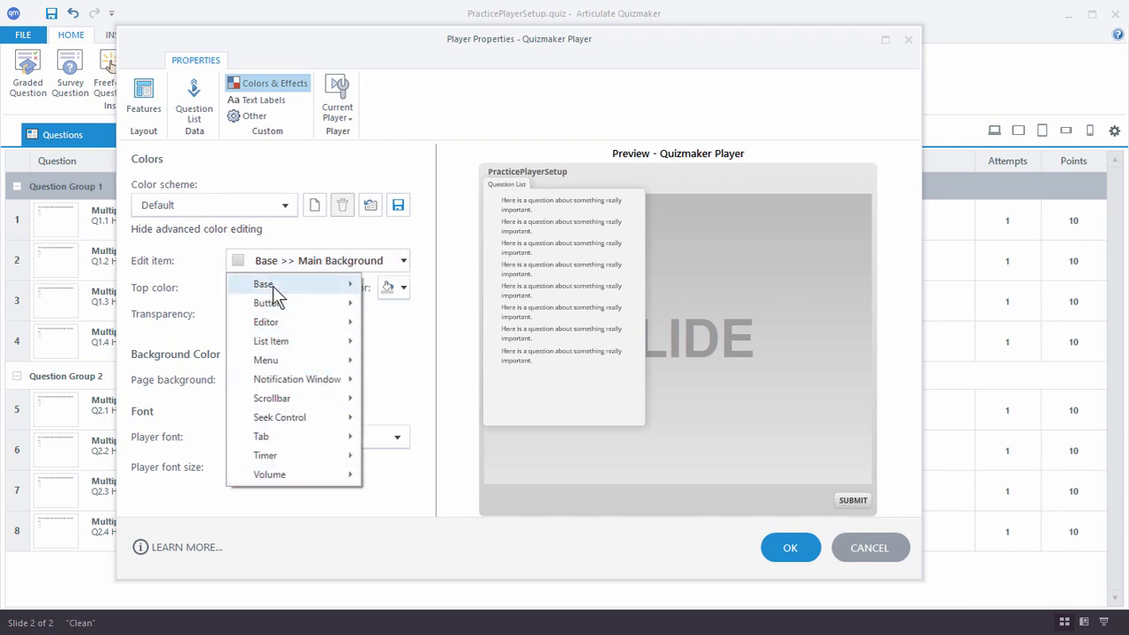
mouse_move(273, 287)
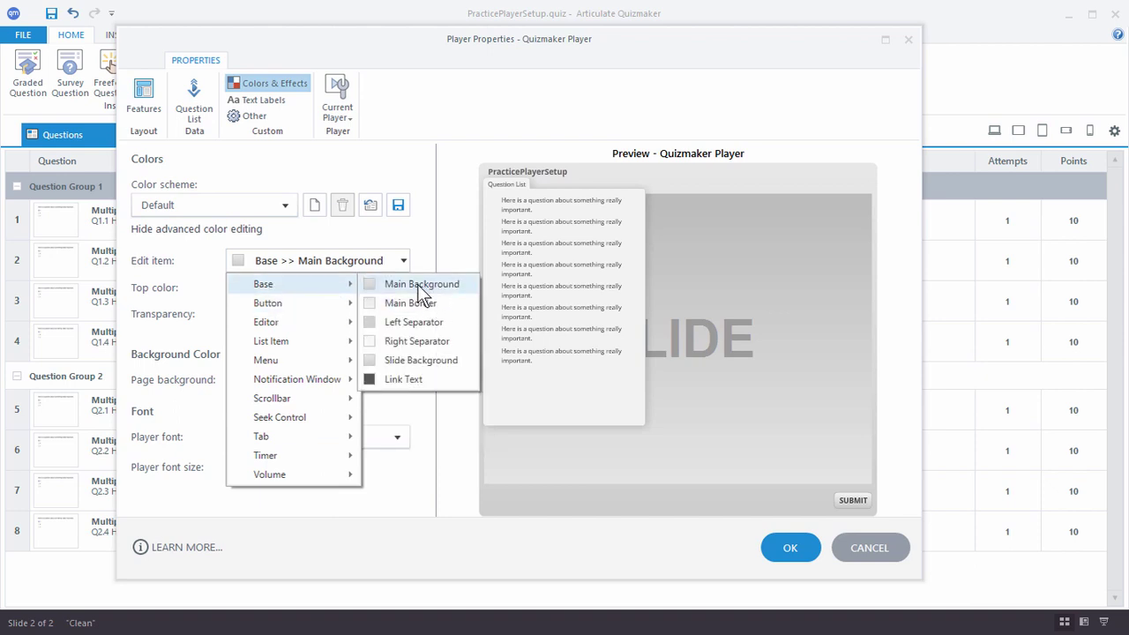
click(420, 286)
click(252, 287)
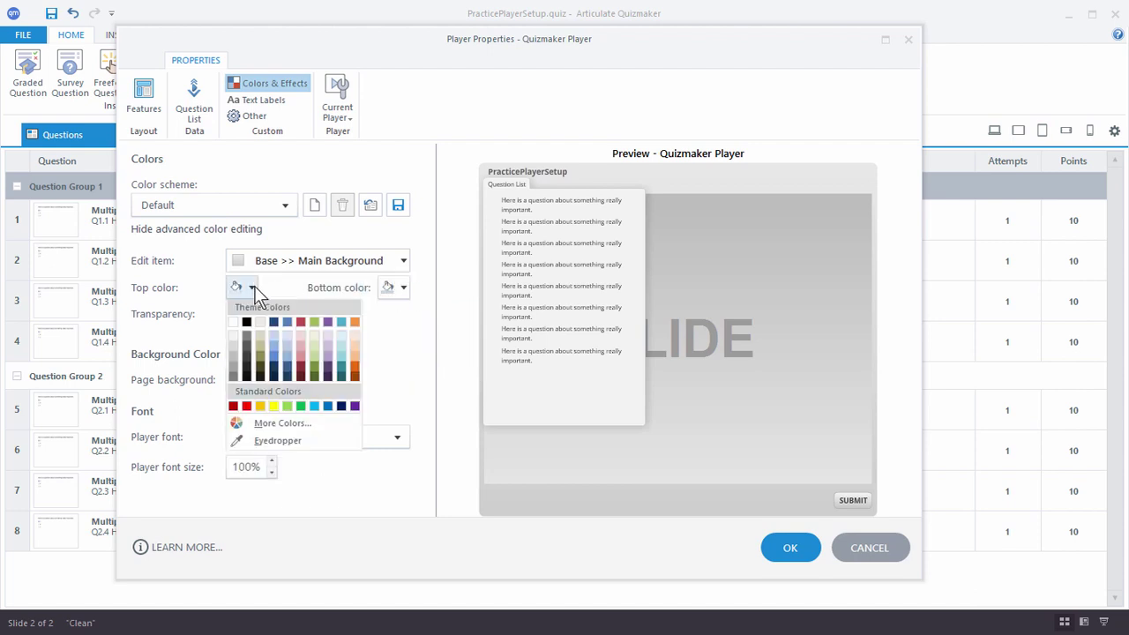
click(274, 407)
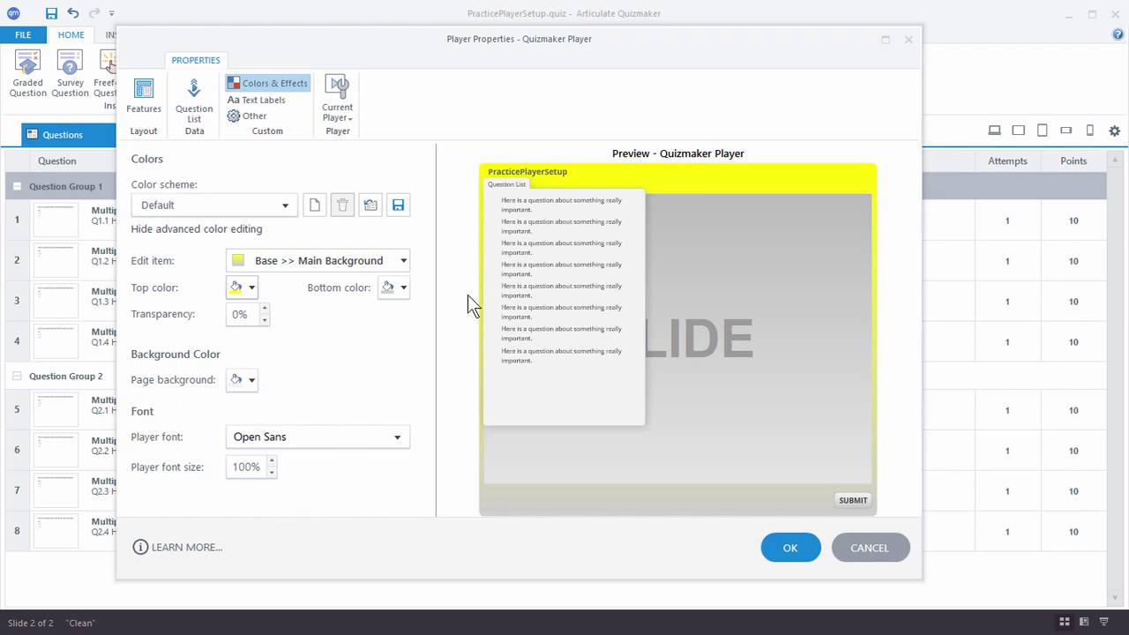
Step: Set the player font to Action Man and check the question list in the preview
click(397, 437)
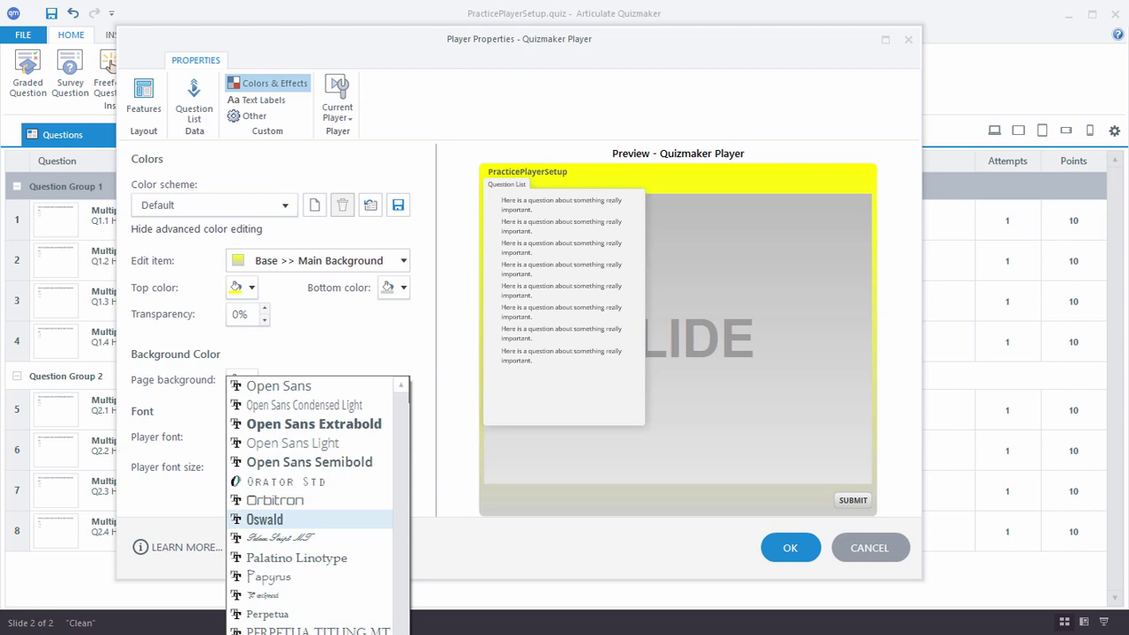
drag(398, 547, 393, 406)
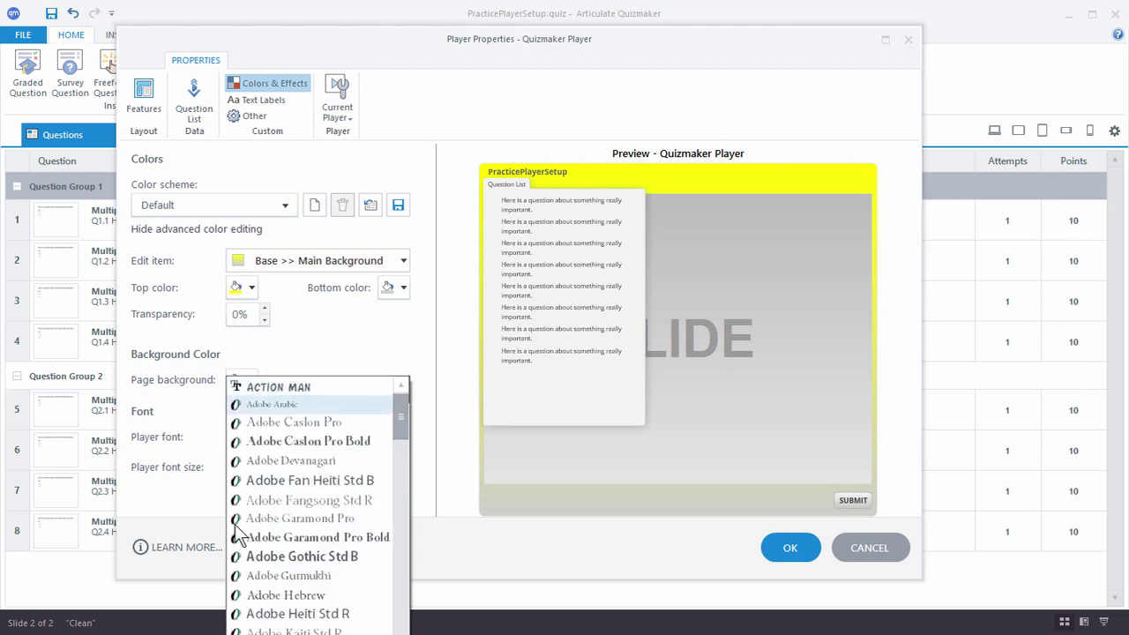
click(257, 385)
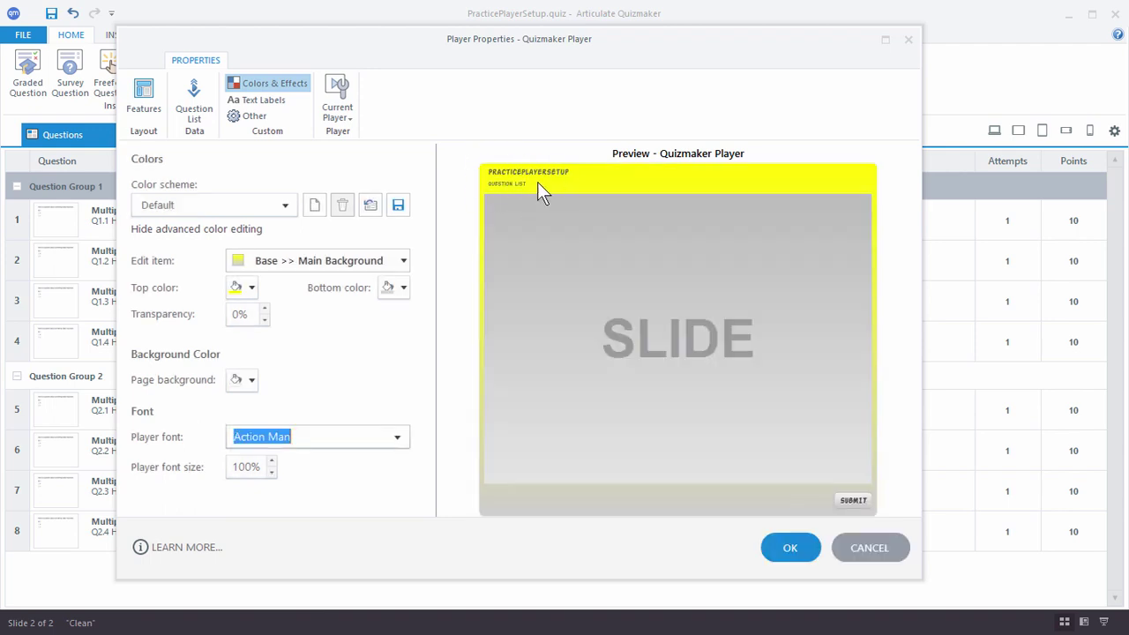
click(519, 186)
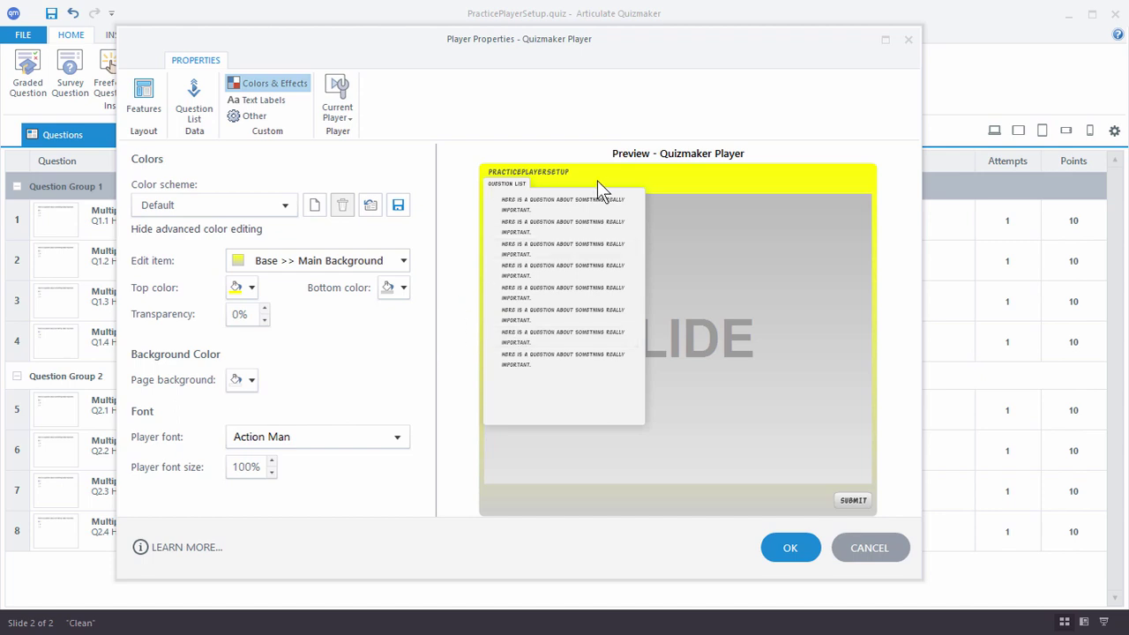
Step: Examine the player text labels and available languages, keeping English (United States)
click(261, 102)
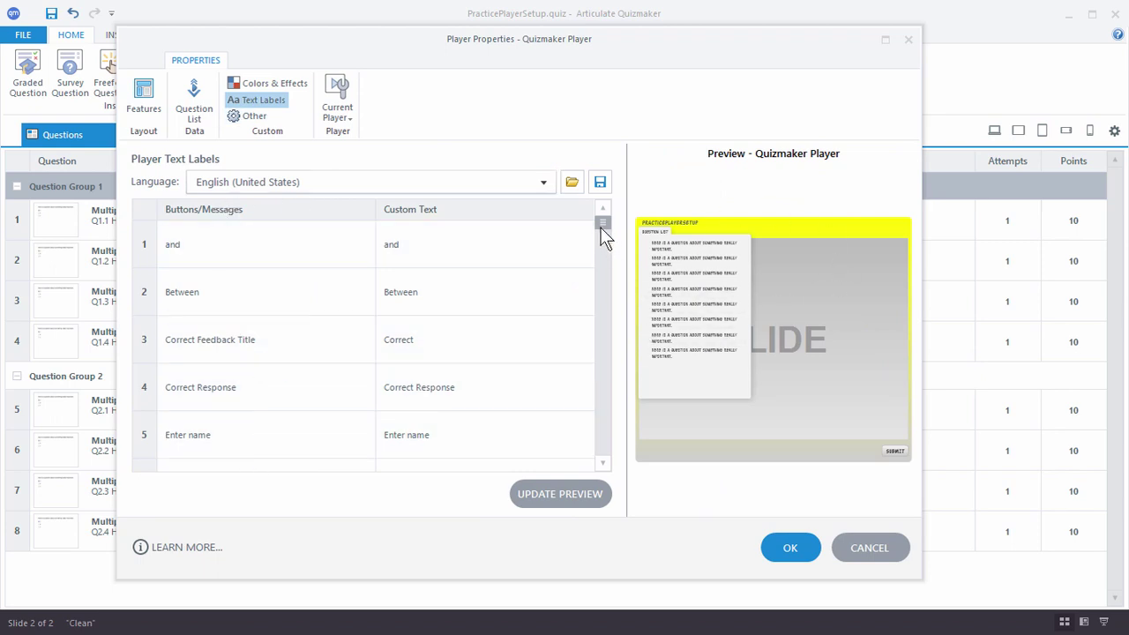
drag(601, 225, 591, 198)
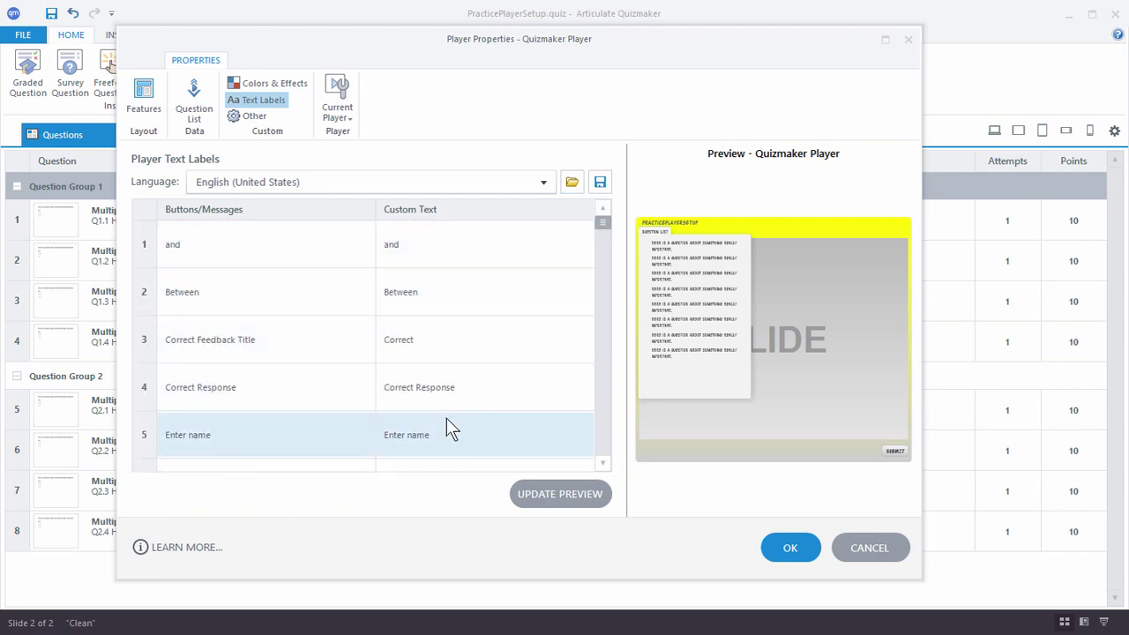
click(540, 185)
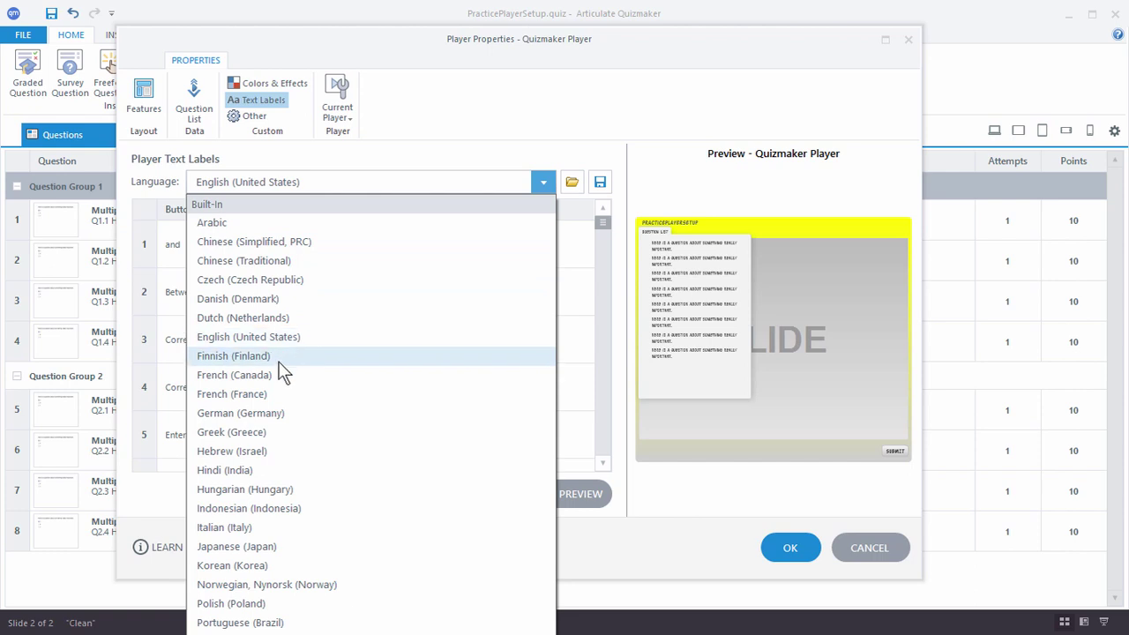
click(269, 338)
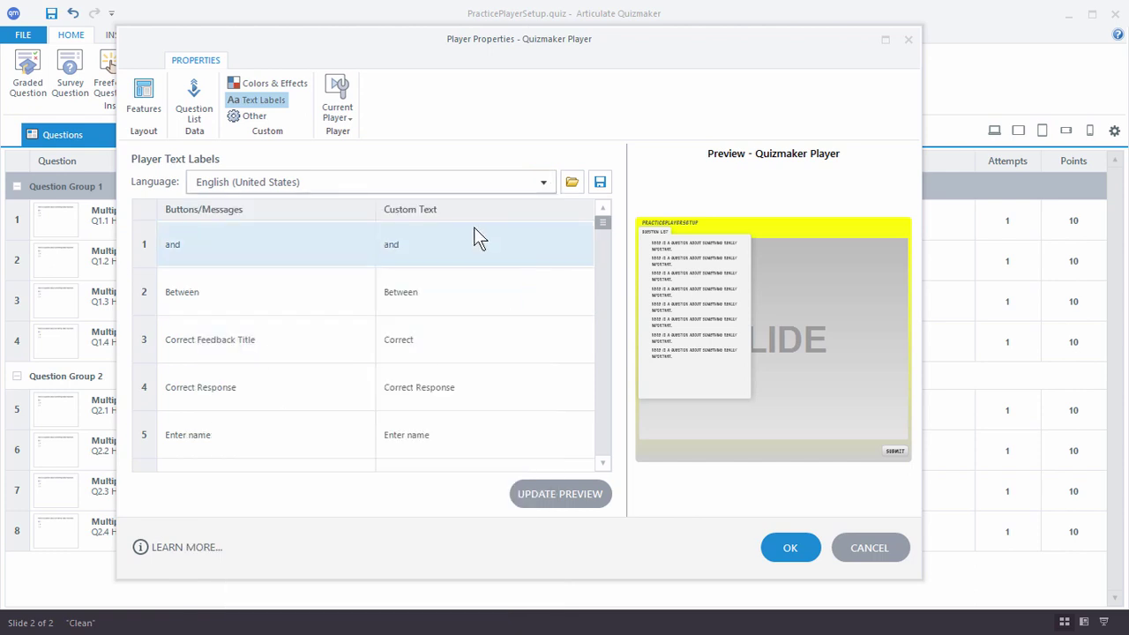
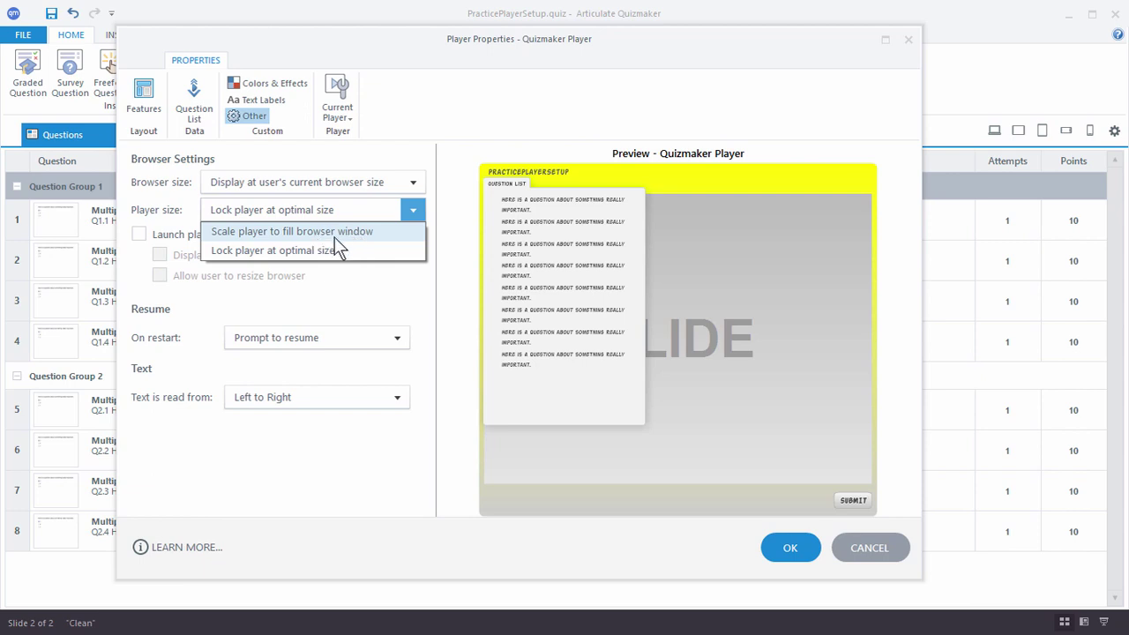
Step: Examine the choices for player size, restart behavior and text reading direction, keeping the existing settings
click(381, 301)
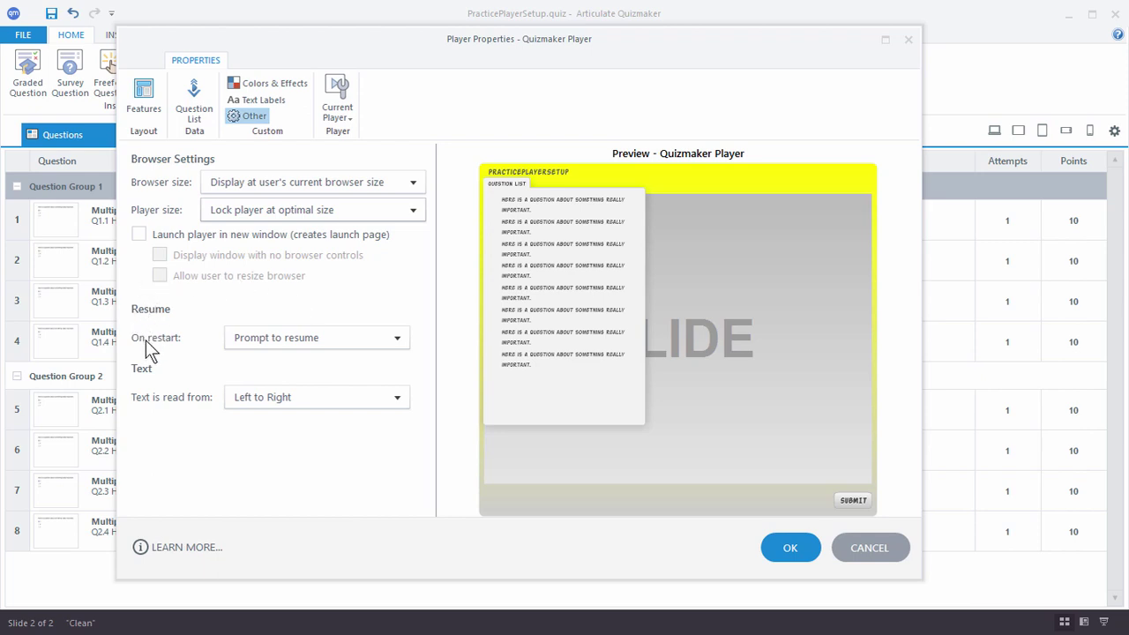
click(397, 340)
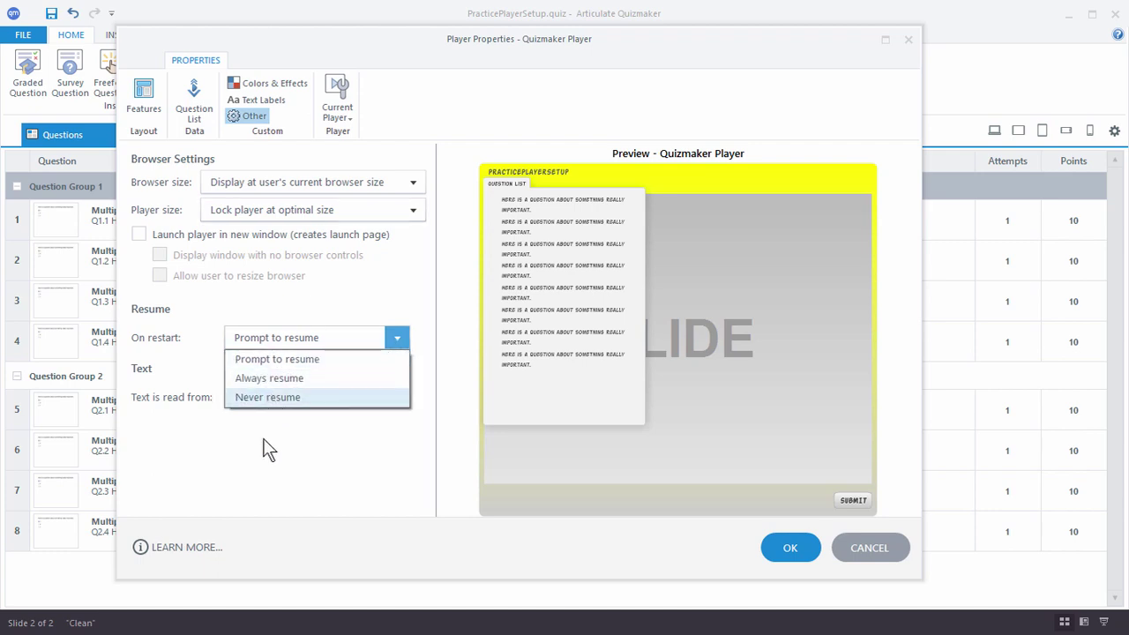
click(296, 461)
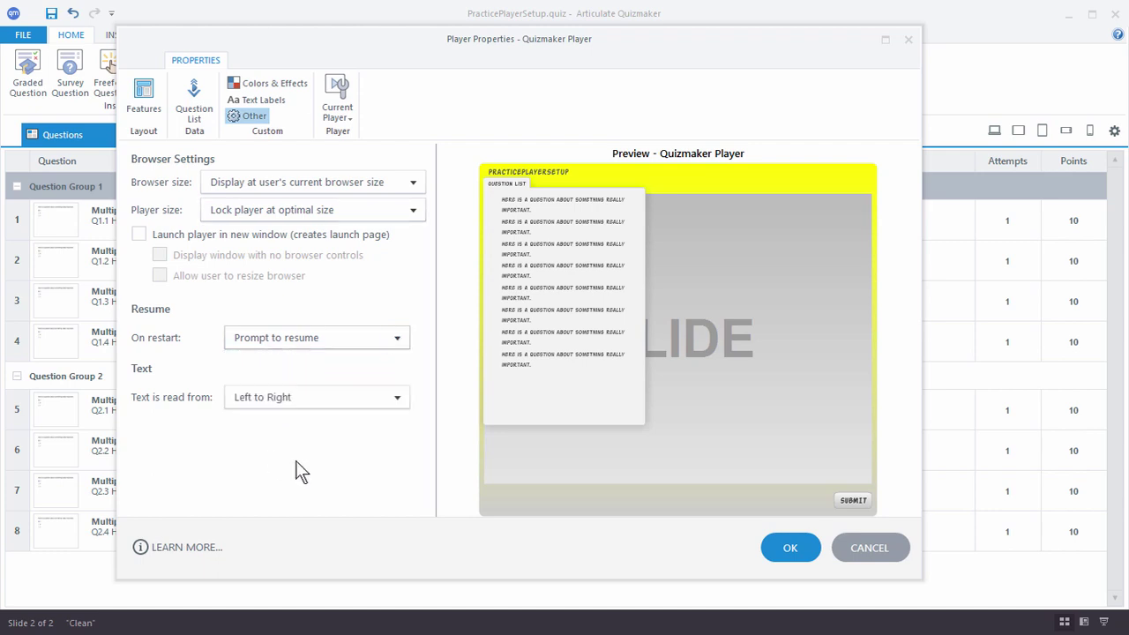
click(396, 399)
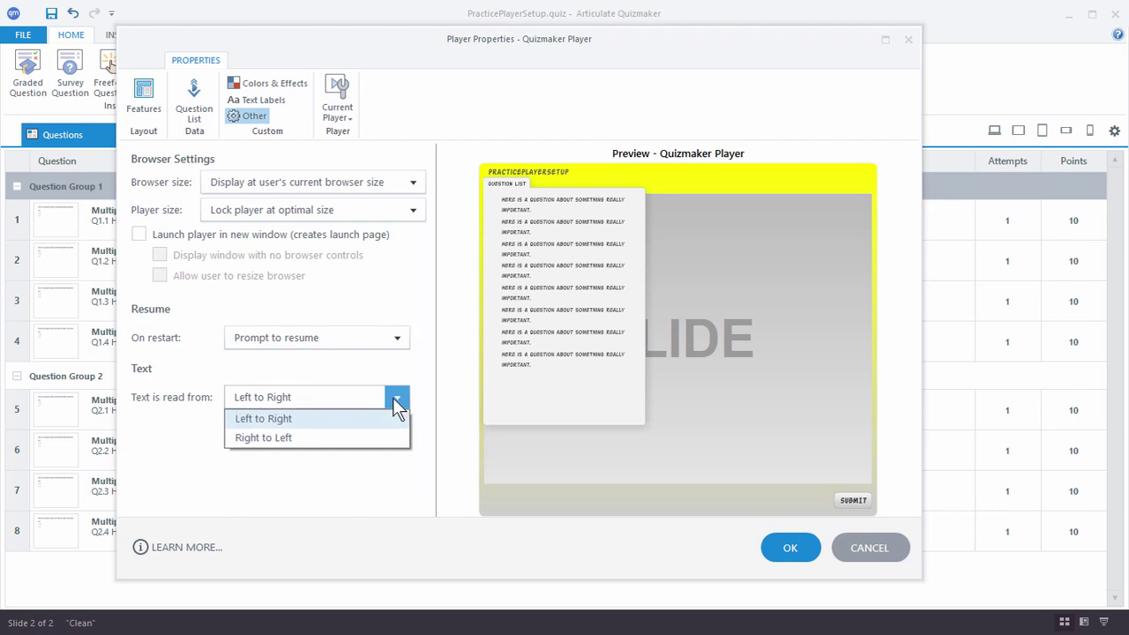
click(396, 399)
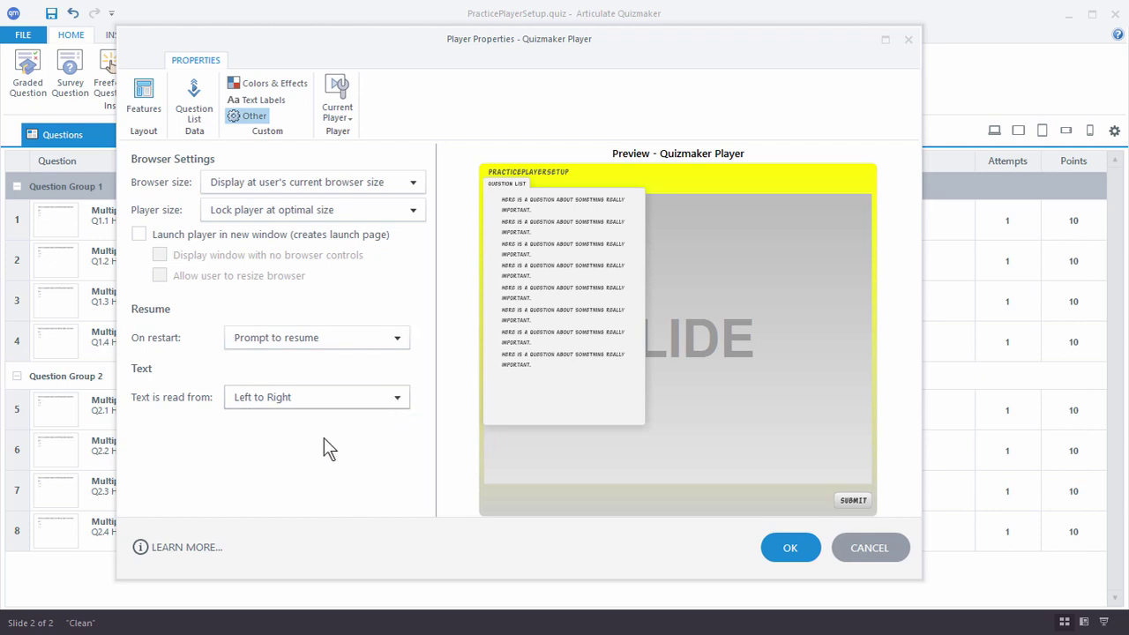
Step: Review the current player's file and reset options, and apply the player properties to the quiz
click(348, 119)
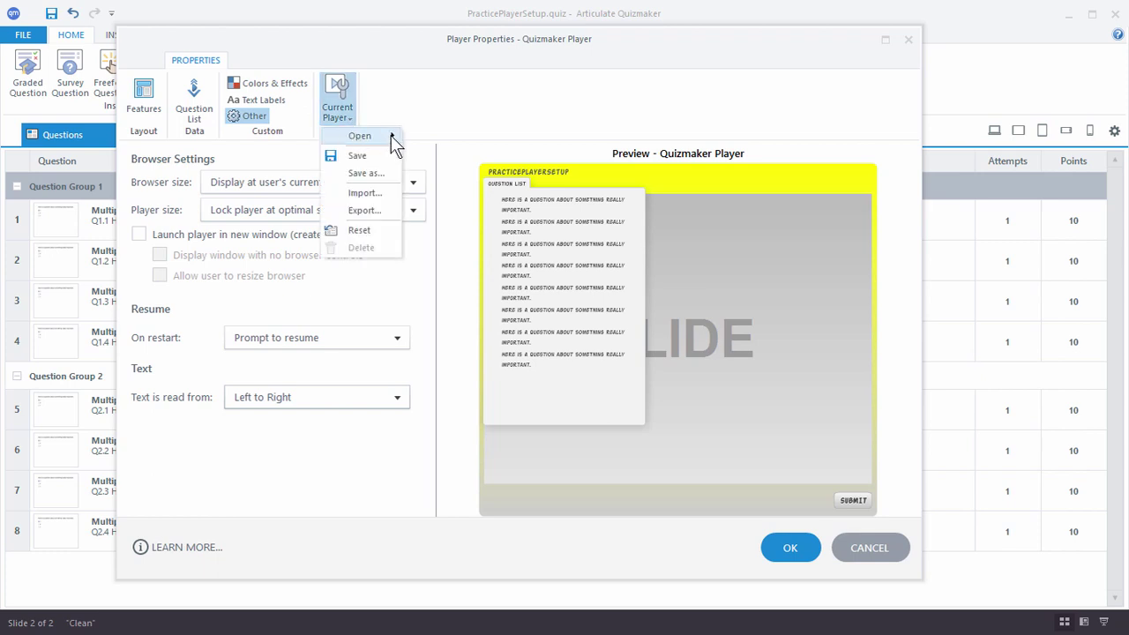
mouse_move(390, 135)
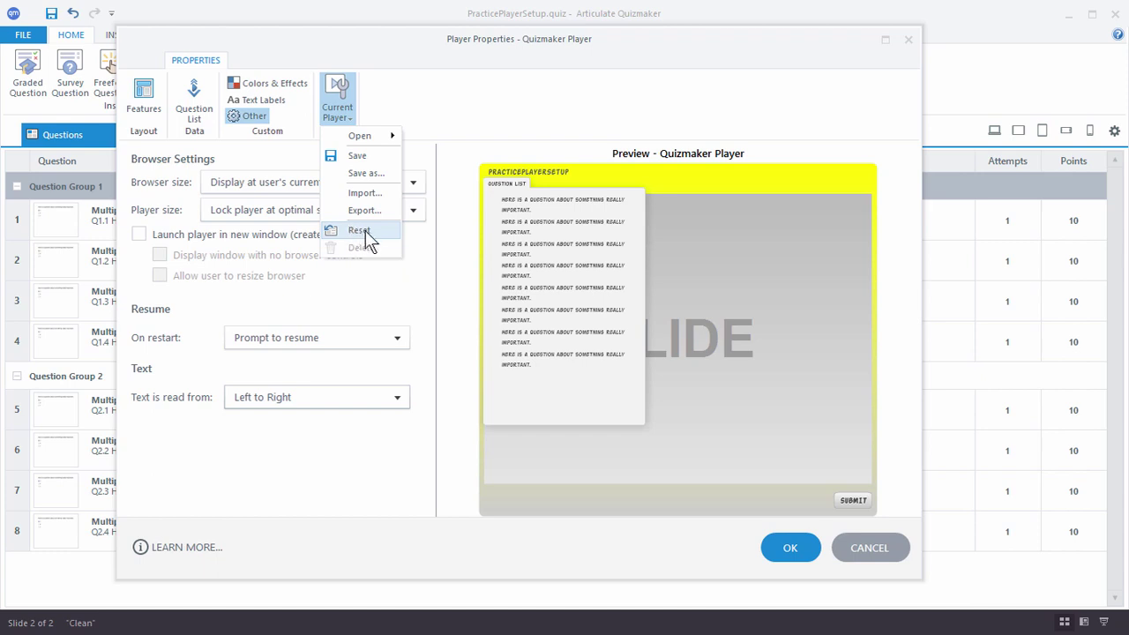
click(795, 542)
click(795, 543)
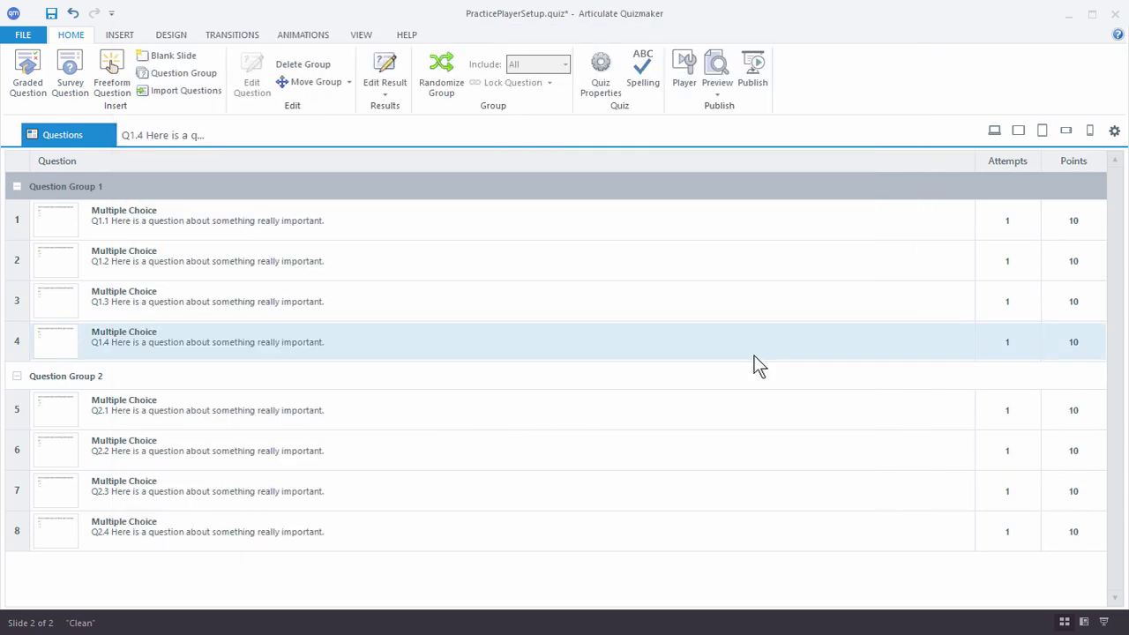
Step: Preview the entire quiz and use its question list to jump to the fifth question and back to the first
click(717, 97)
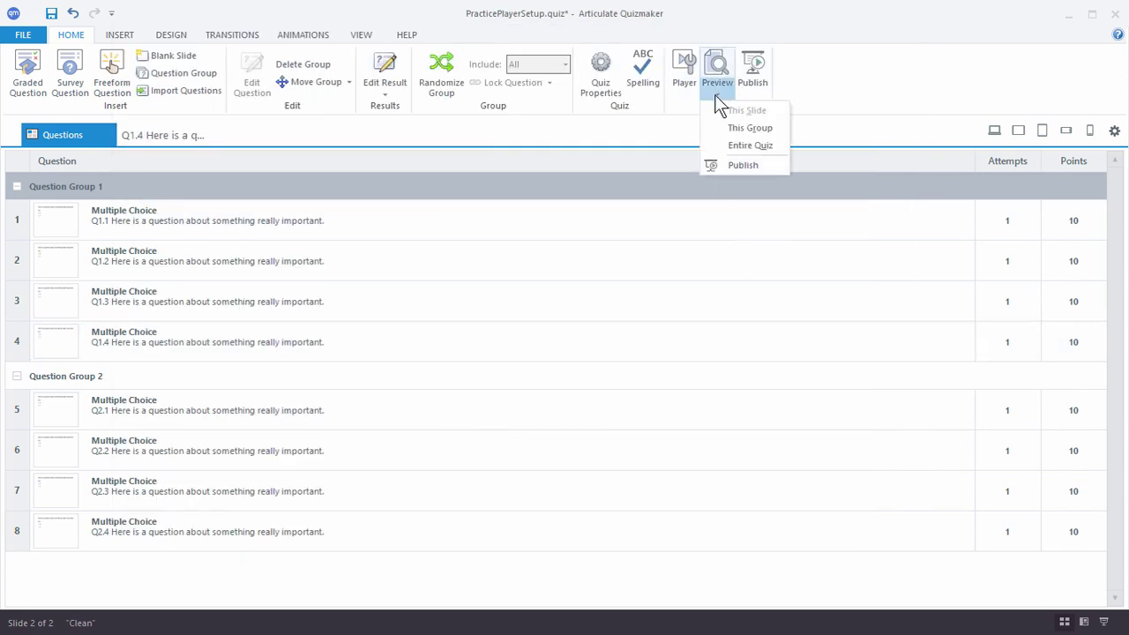
click(748, 143)
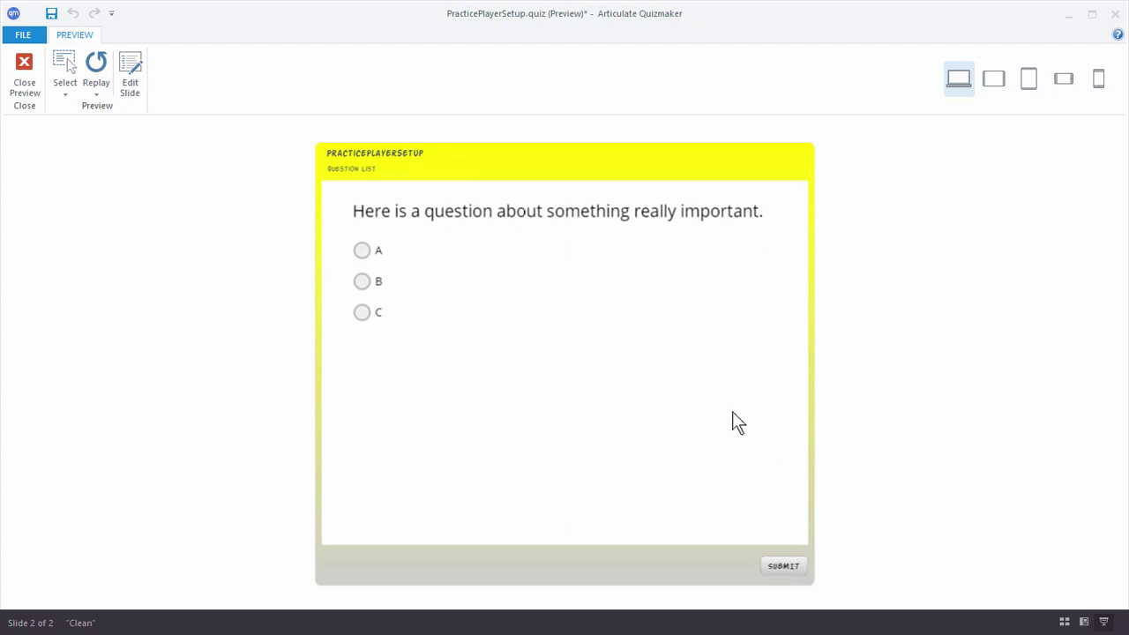
click(358, 170)
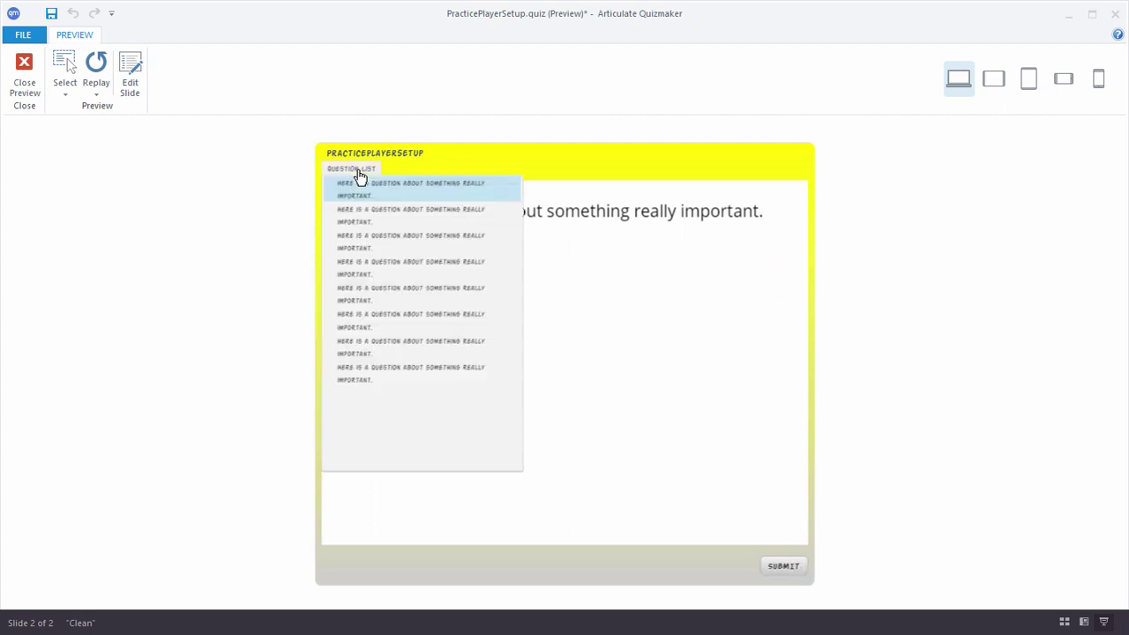
click(402, 296)
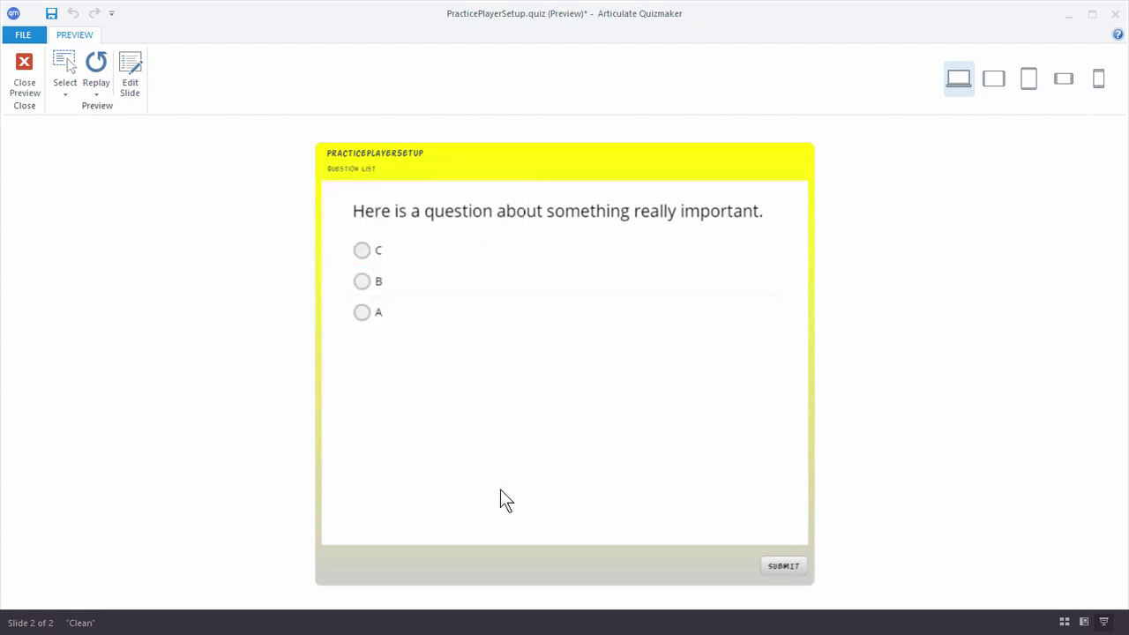
click(356, 170)
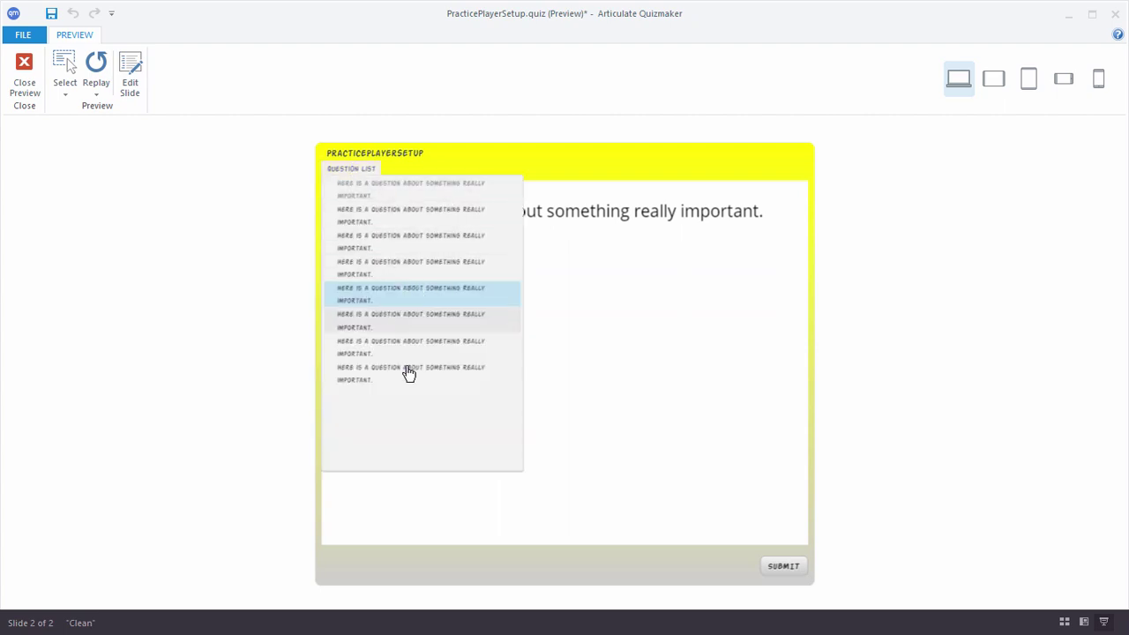
click(380, 191)
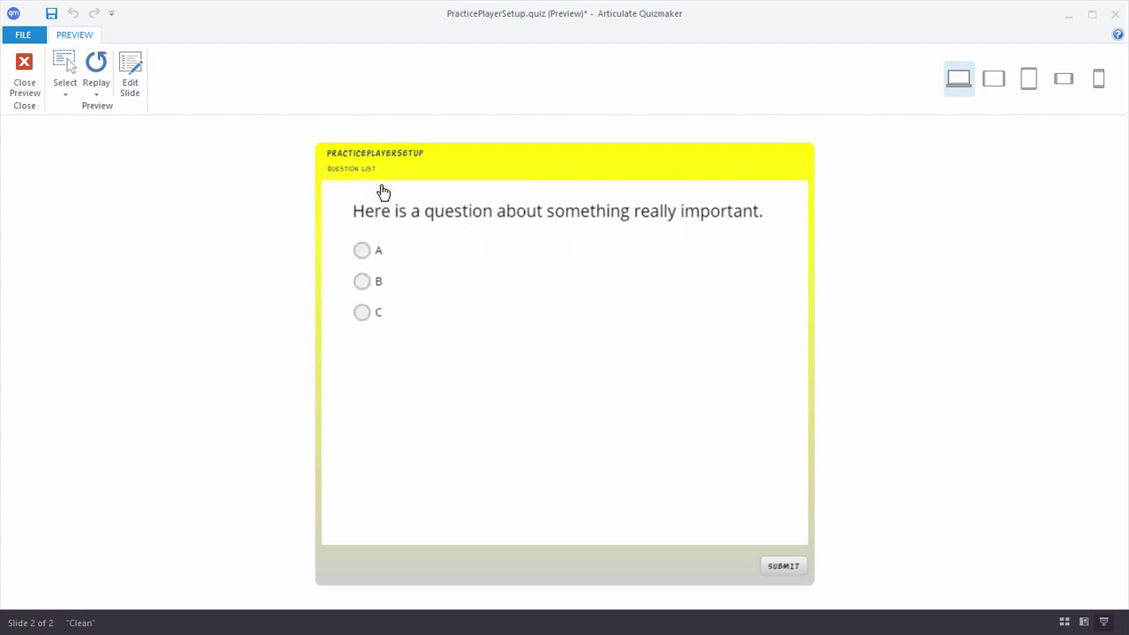
Step: Submit answer A for the first and second questions in the quiz preview, continuing past each feedback message
click(365, 255)
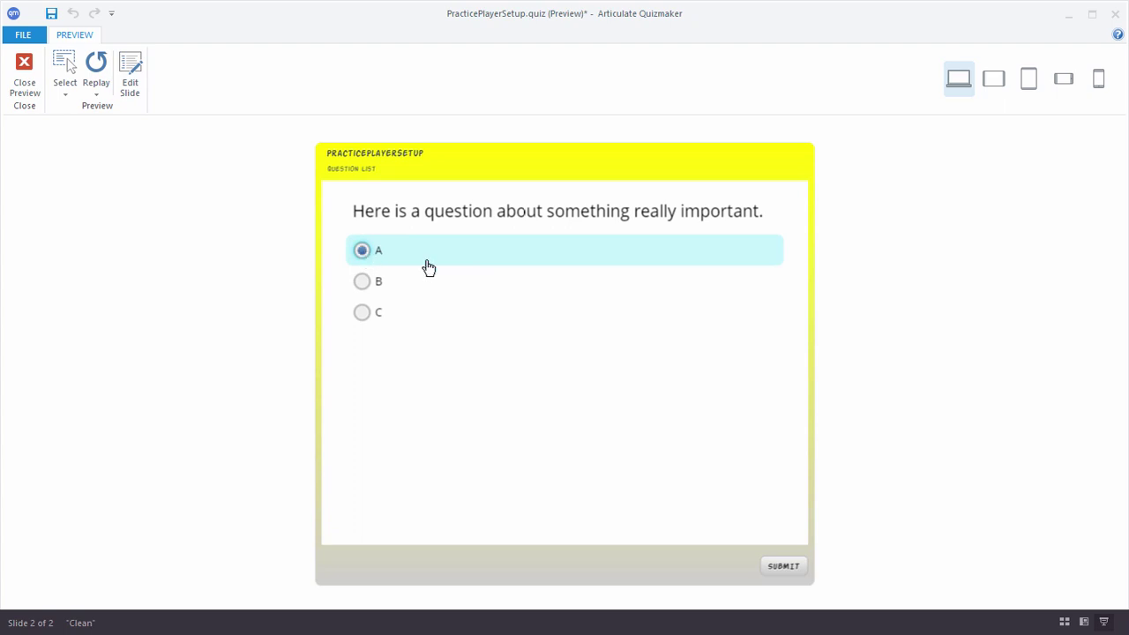
click(780, 572)
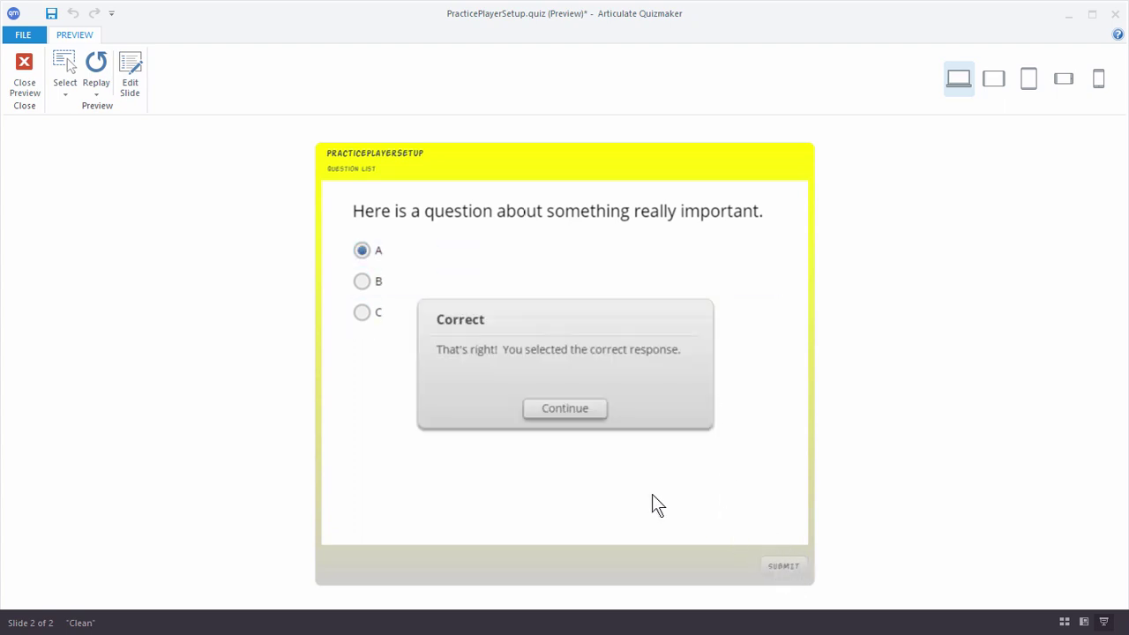
click(565, 410)
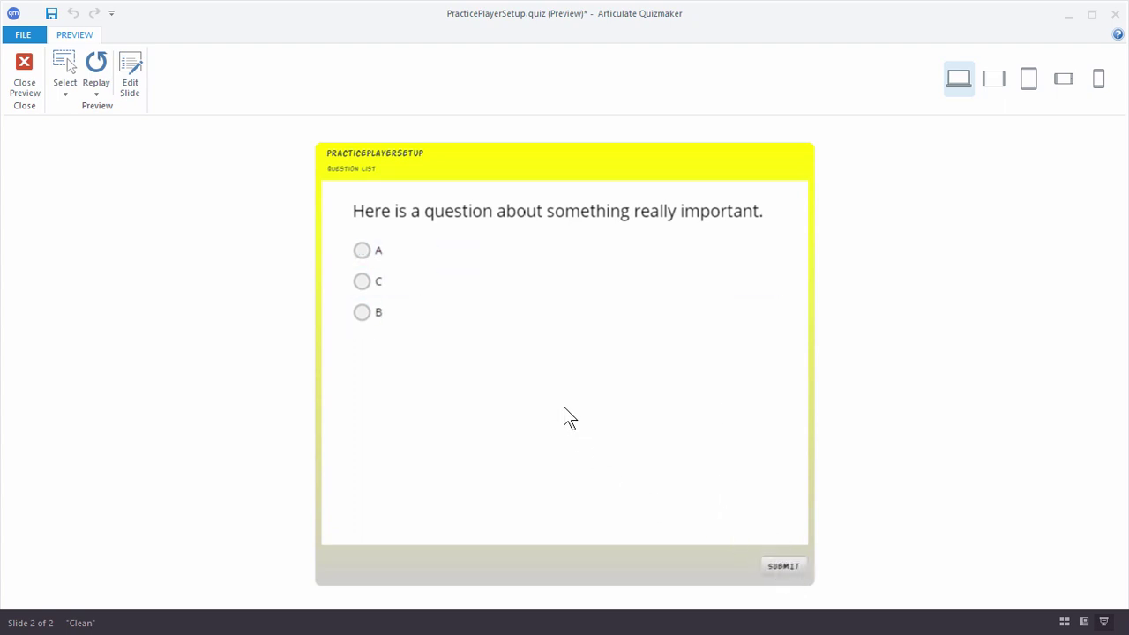
click(364, 254)
click(785, 569)
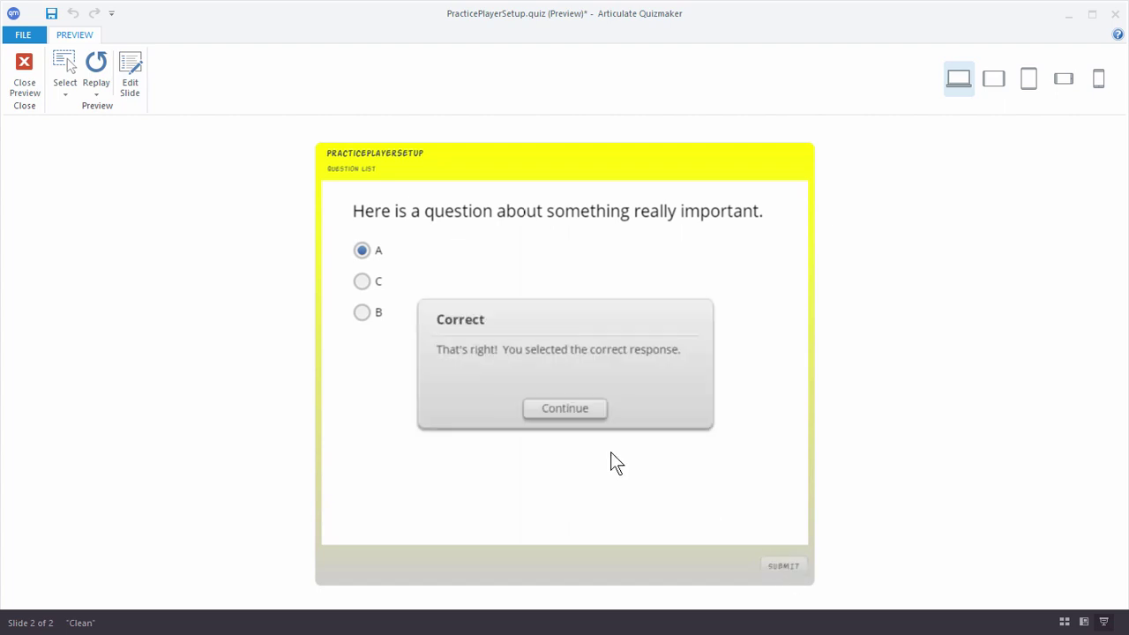
click(569, 408)
Step: Submit answer B for the third question and check the answered questions' result marks in the question list
click(365, 256)
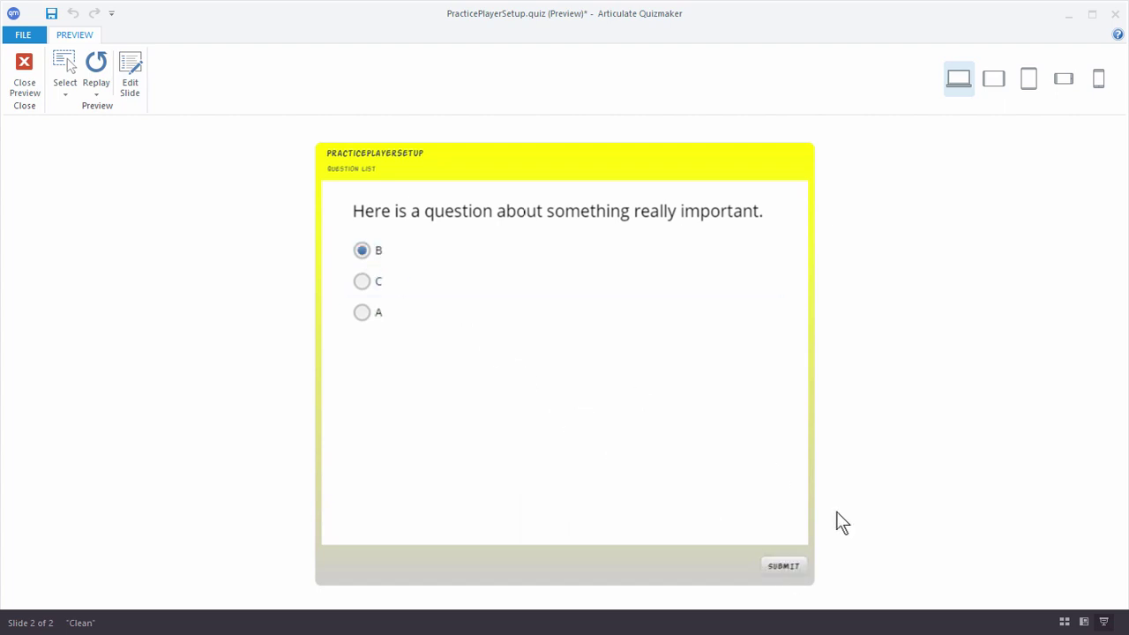
click(788, 569)
click(574, 408)
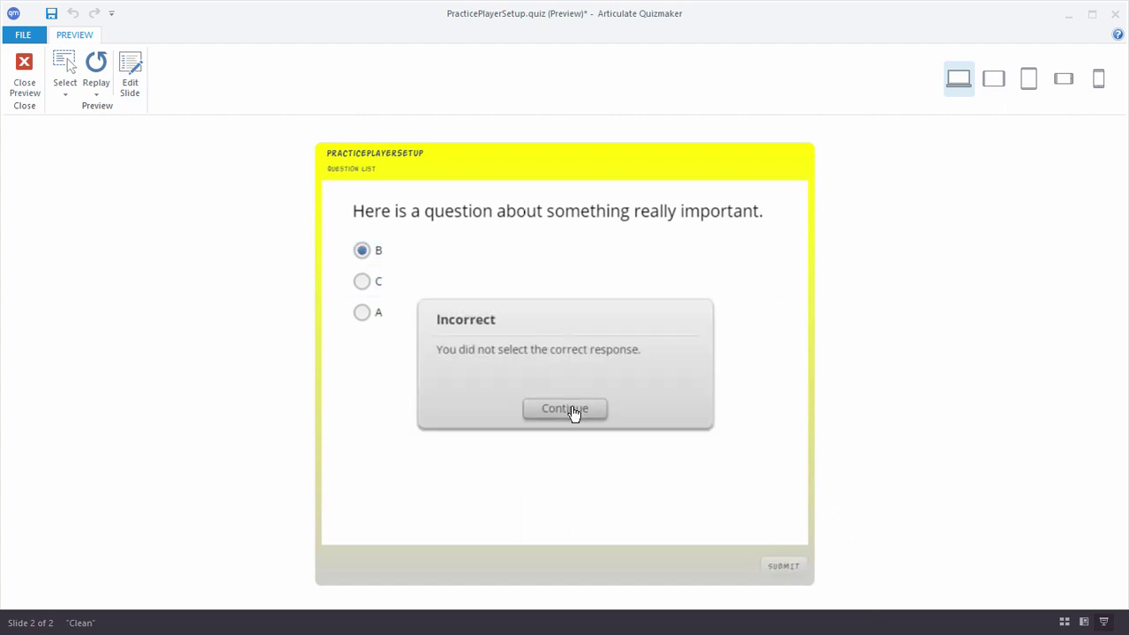
click(366, 173)
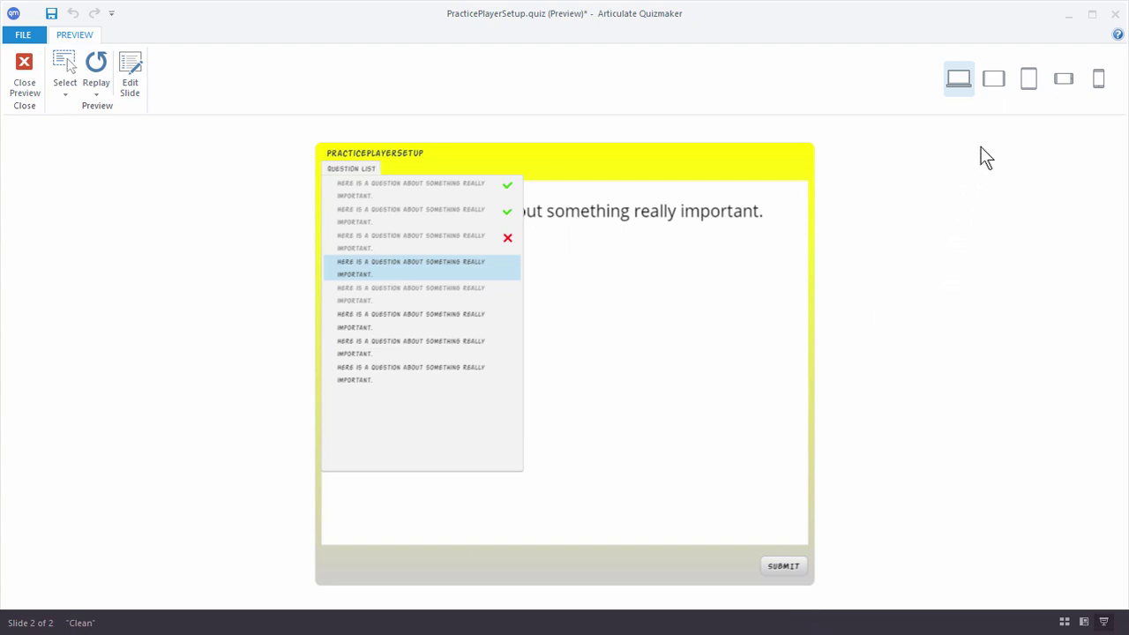
Step: In the landscape tablet preview, reopen the fourth question from the quiz's question list and submit answer B
click(994, 79)
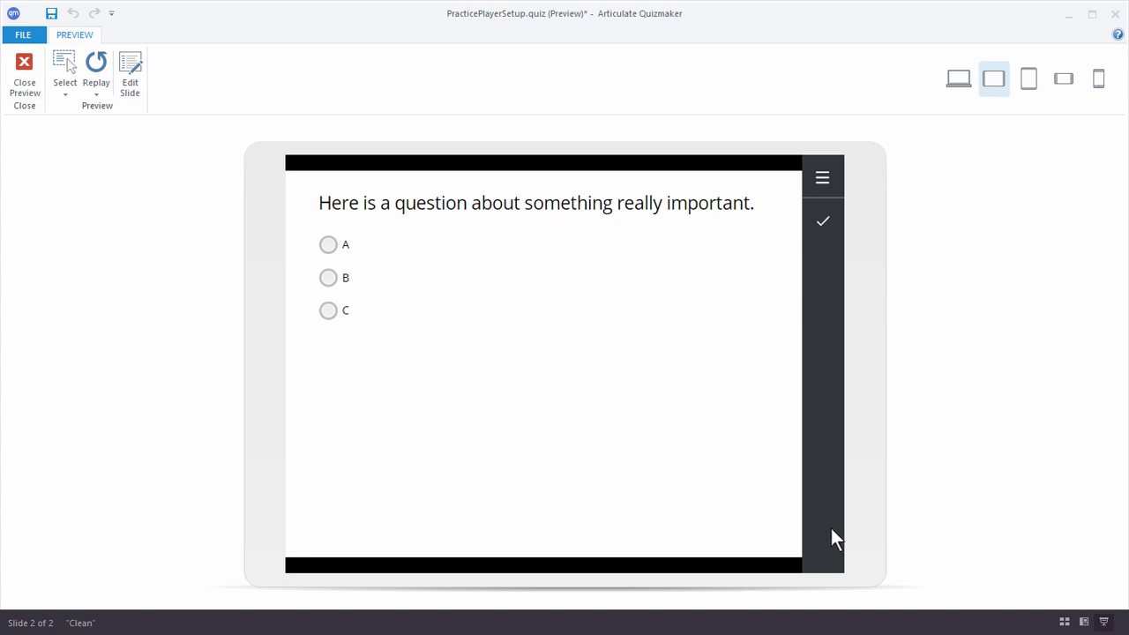
click(827, 183)
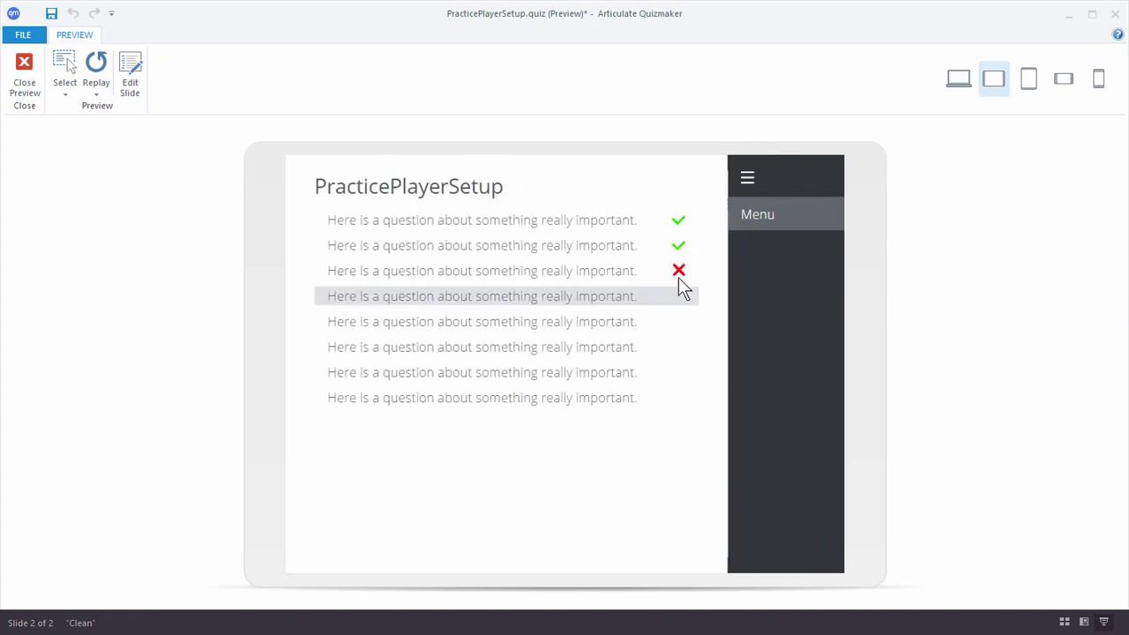
click(507, 300)
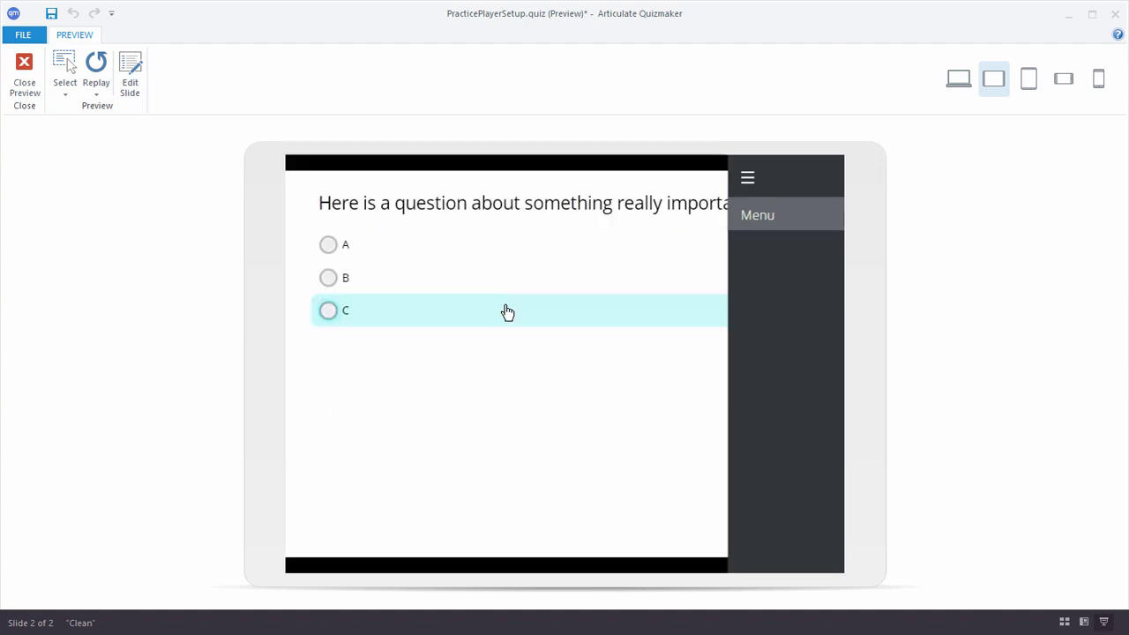
click(329, 281)
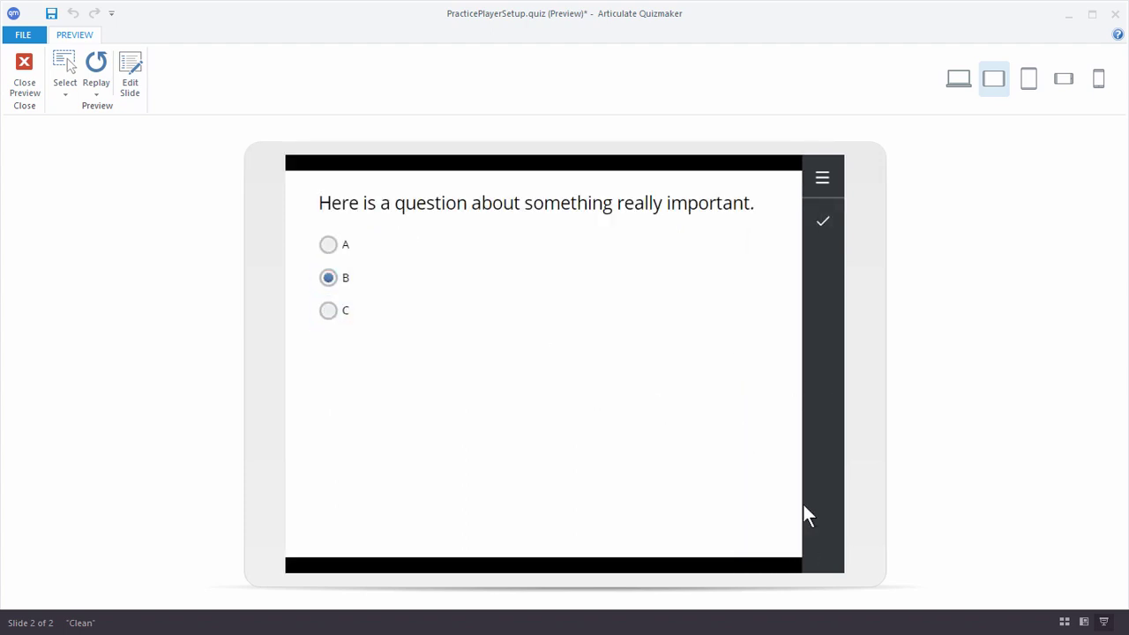
click(822, 222)
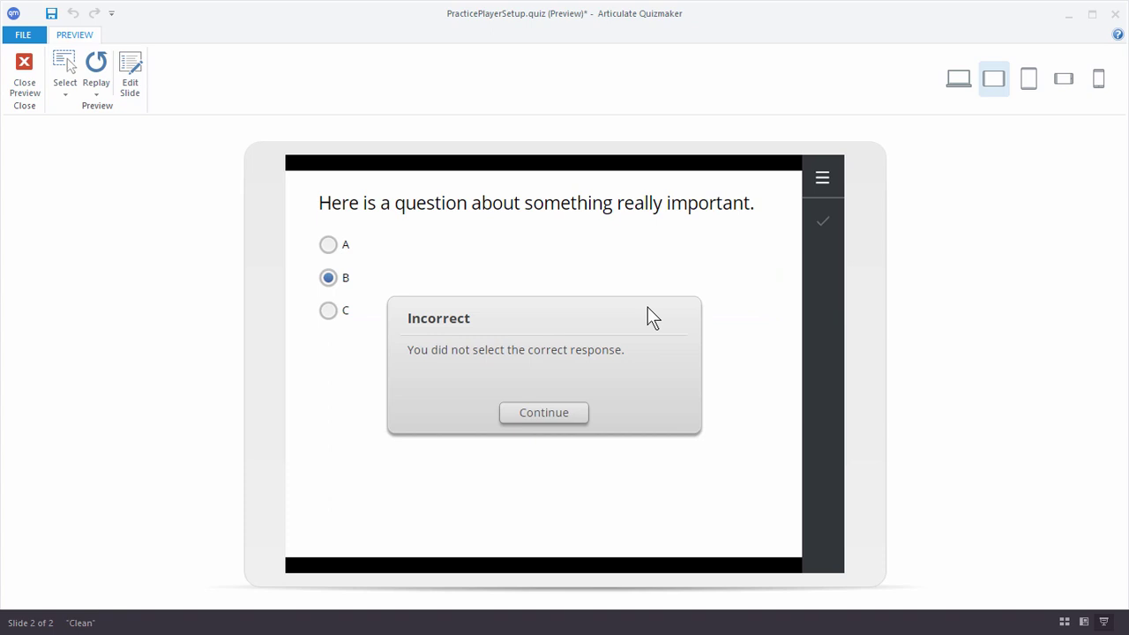
click(554, 418)
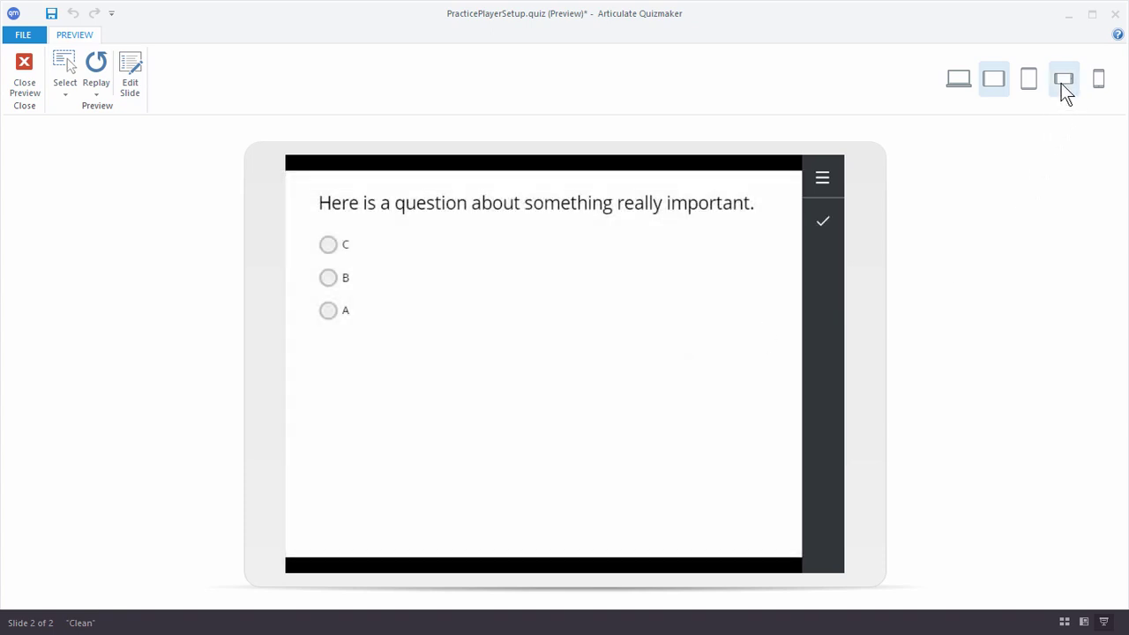
Step: In the landscape phone preview, submit answer C for the fifth question and check the result marks in the question list
click(1063, 82)
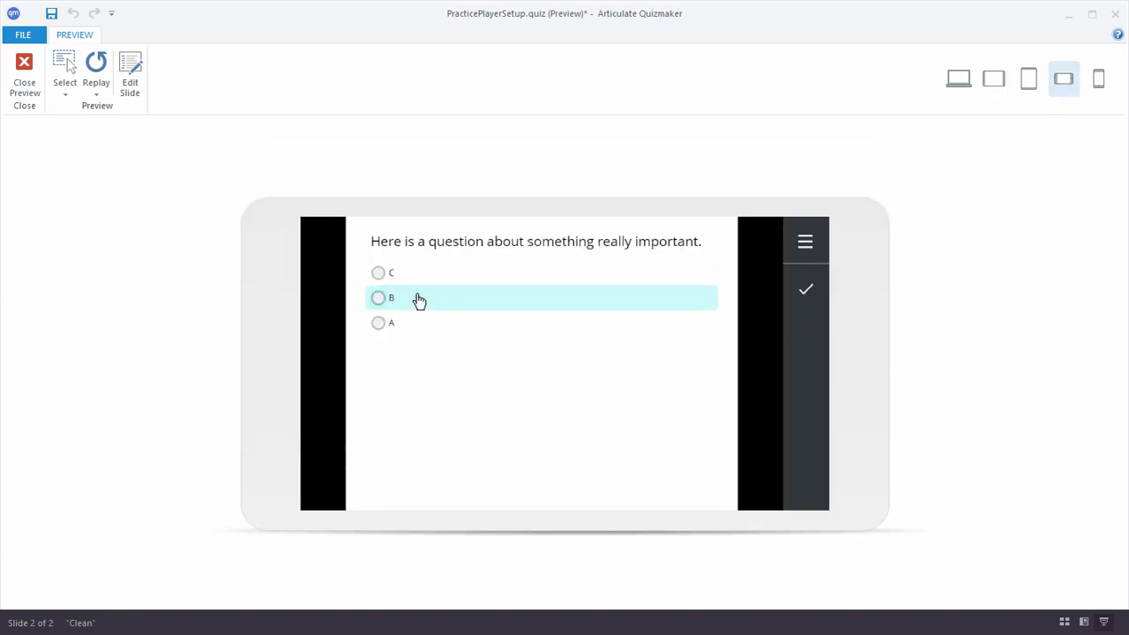
click(378, 275)
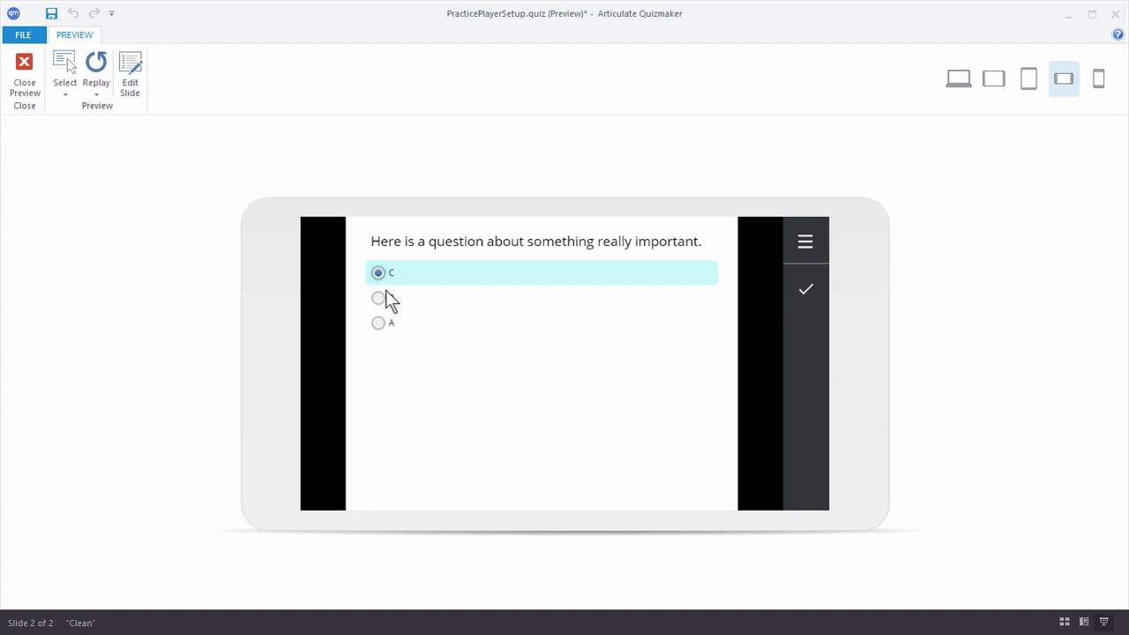
click(806, 289)
click(523, 405)
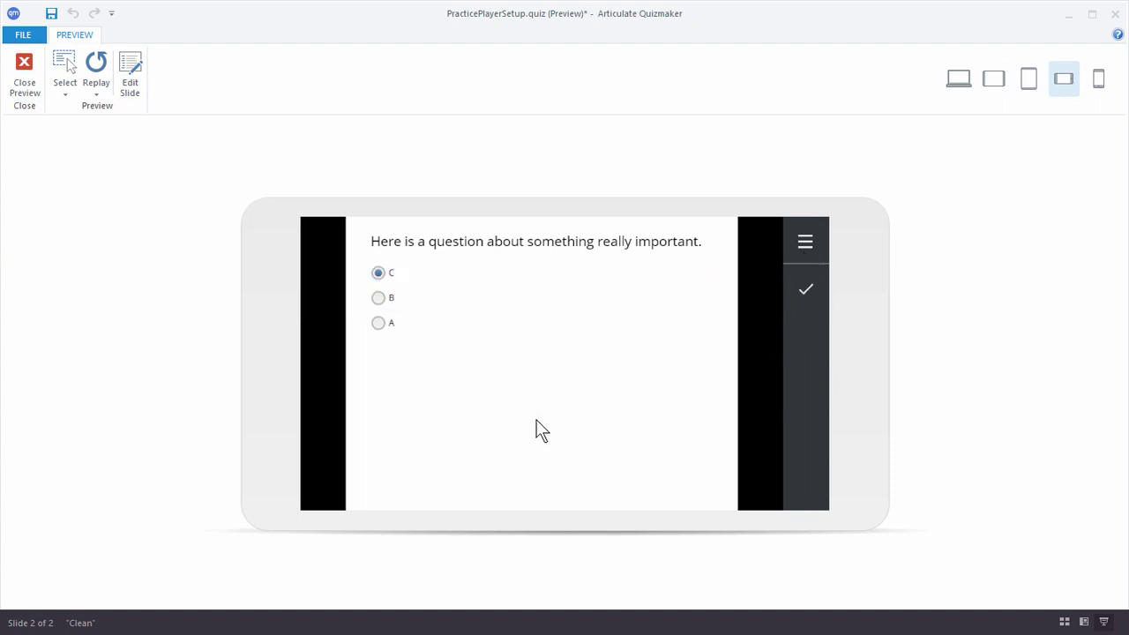
click(805, 255)
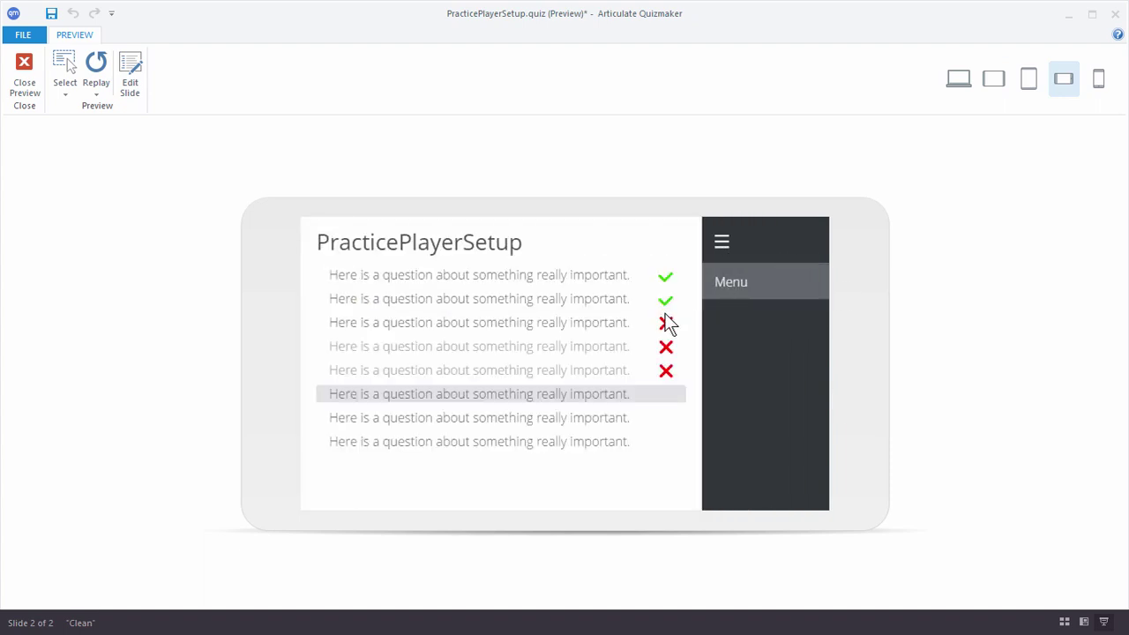
click(721, 241)
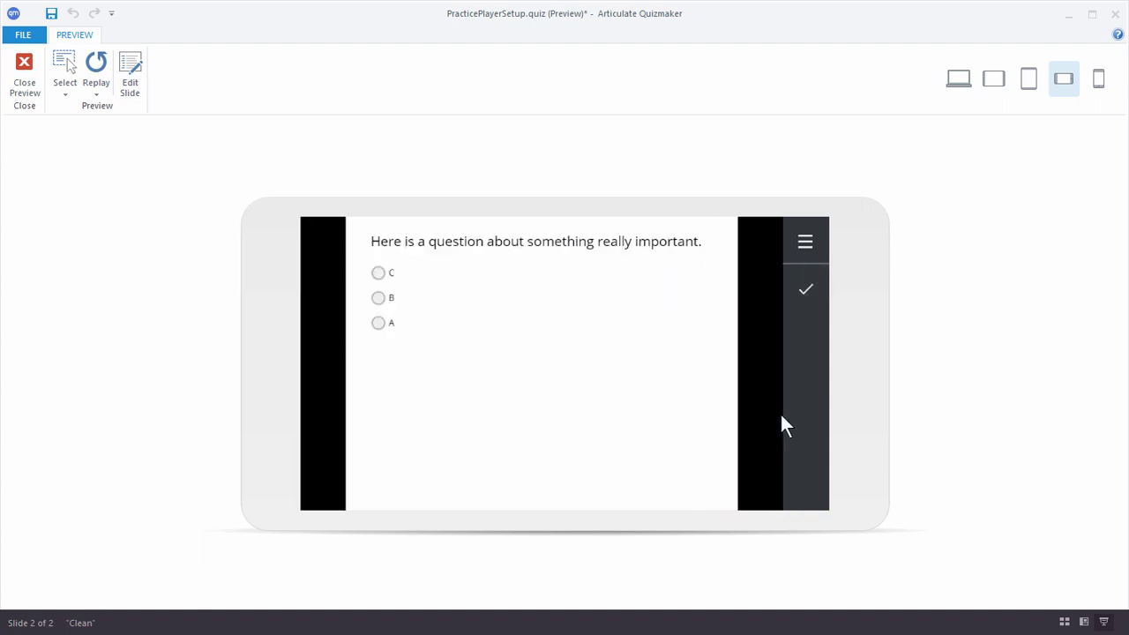